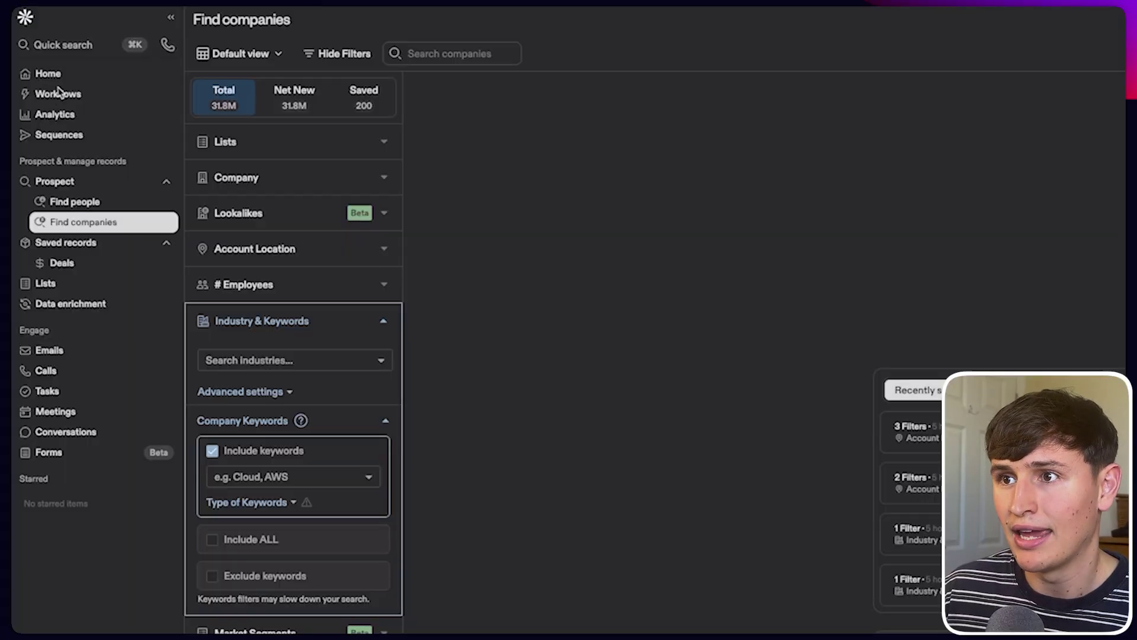
Step: Filter the companies by the hospital & health care industry
{"action": "left_click", "coordinate": [274, 362]}
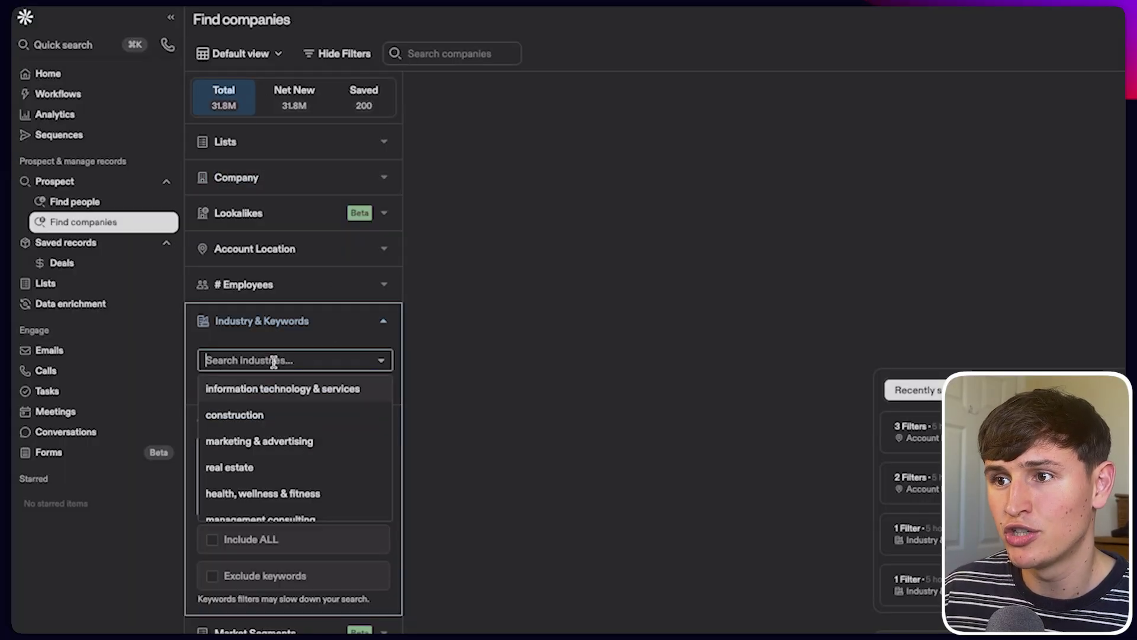
{"action": "type", "text": "hosp"}
{"action": "left_click", "coordinate": [265, 387]}
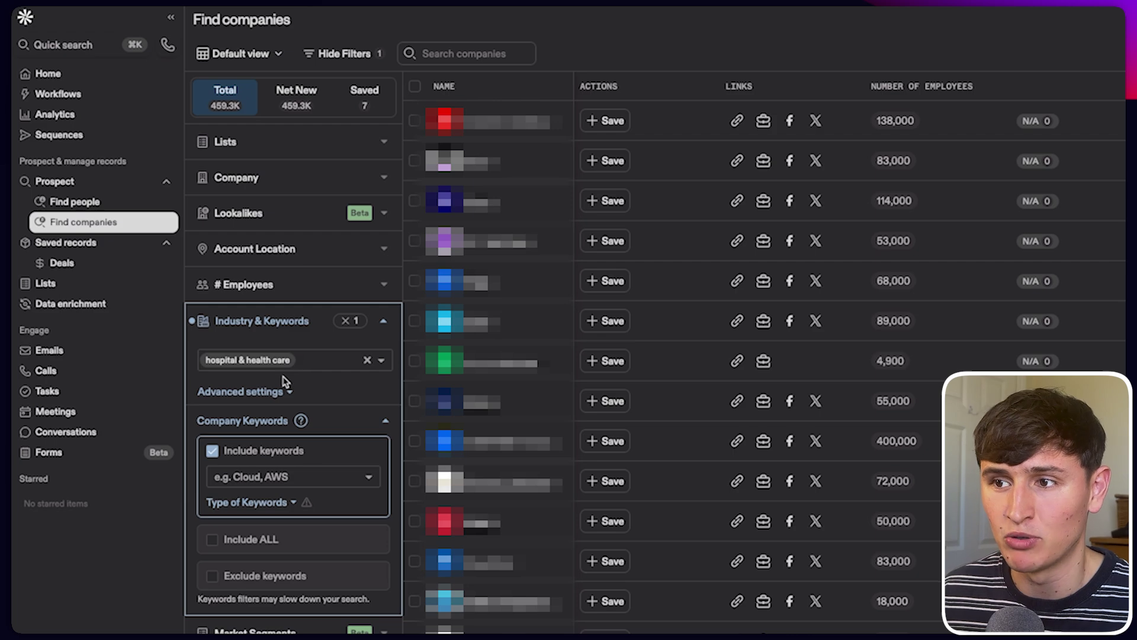
Step: Include the company keyword "clinic" and start narrowing the companies by account location region
{"action": "left_click", "coordinate": [270, 477]}
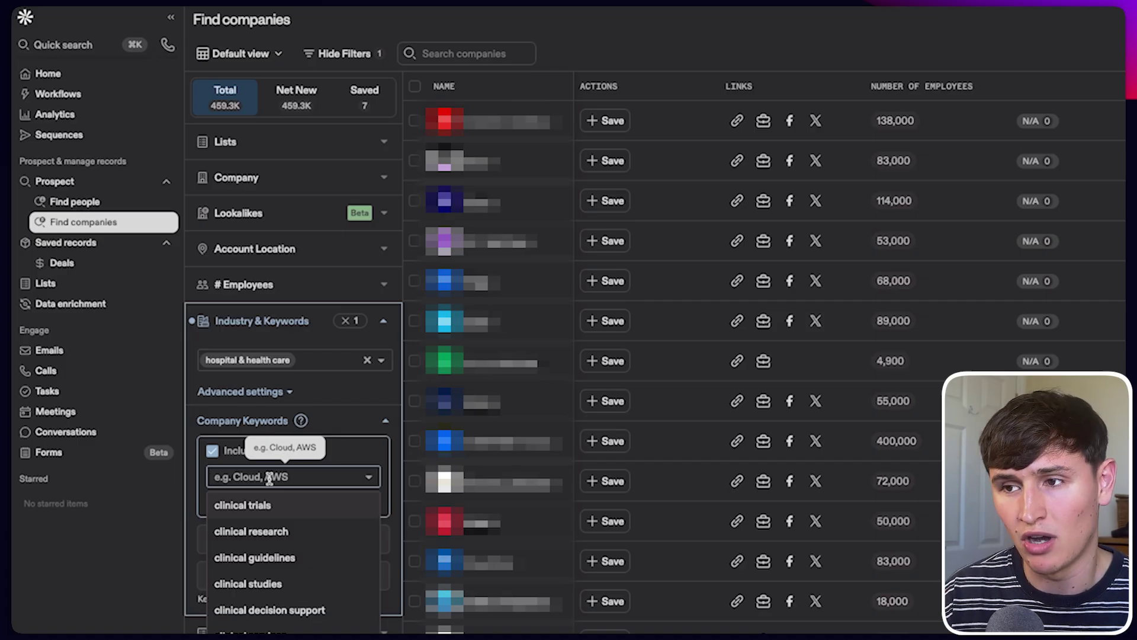
{"action": "type", "text": "clinic"}
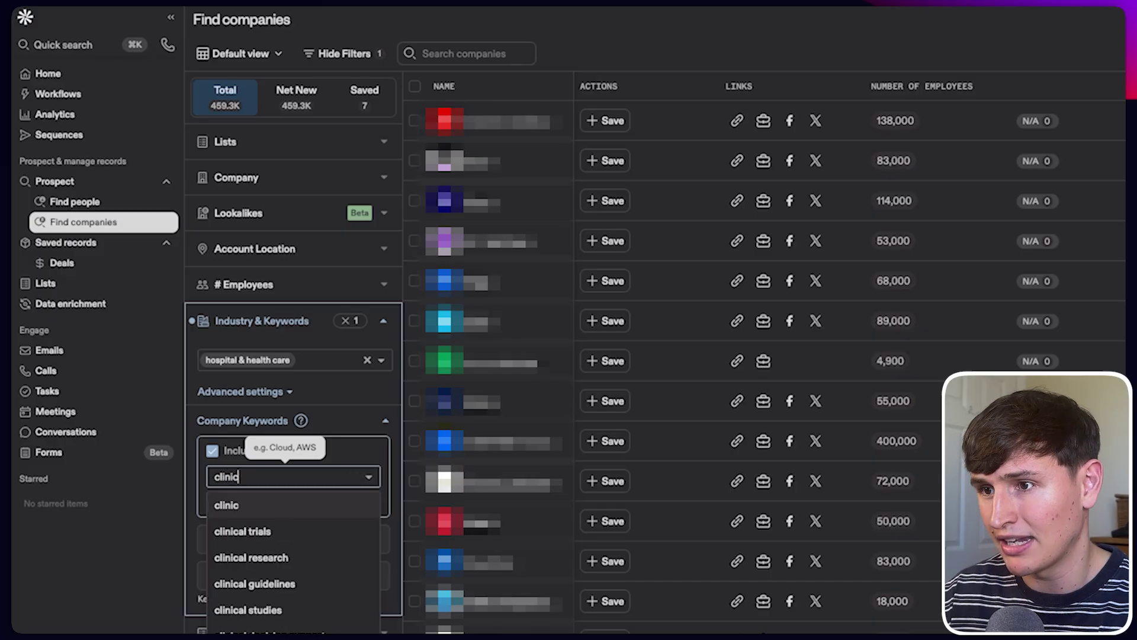
{"action": "key", "text": "Return"}
{"action": "left_click", "coordinate": [264, 249]}
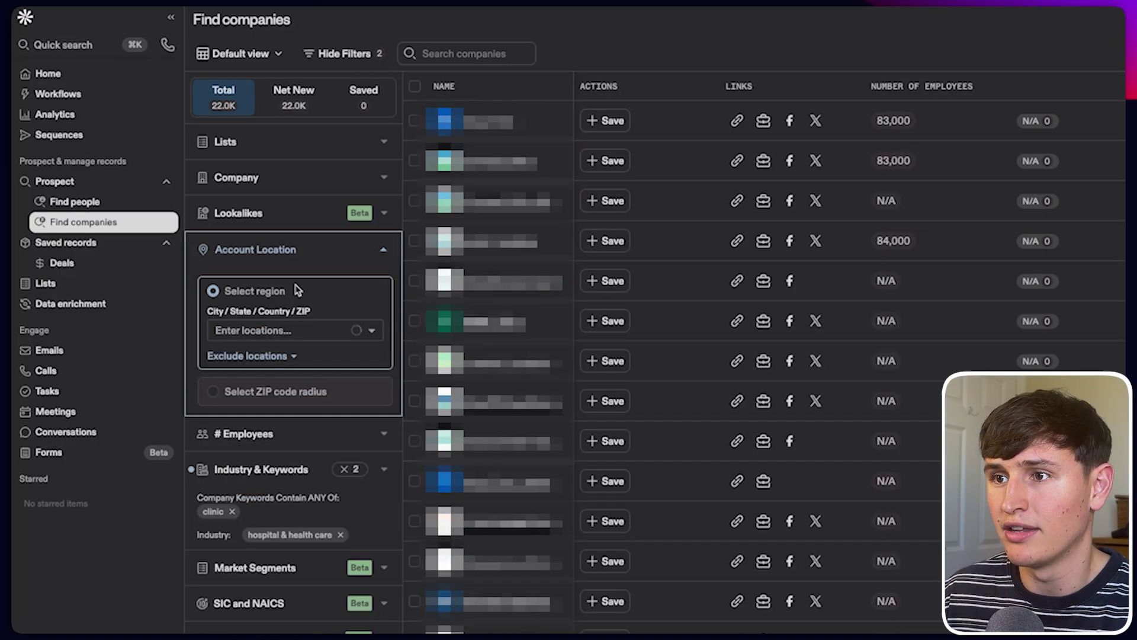
{"action": "left_click", "coordinate": [253, 330]}
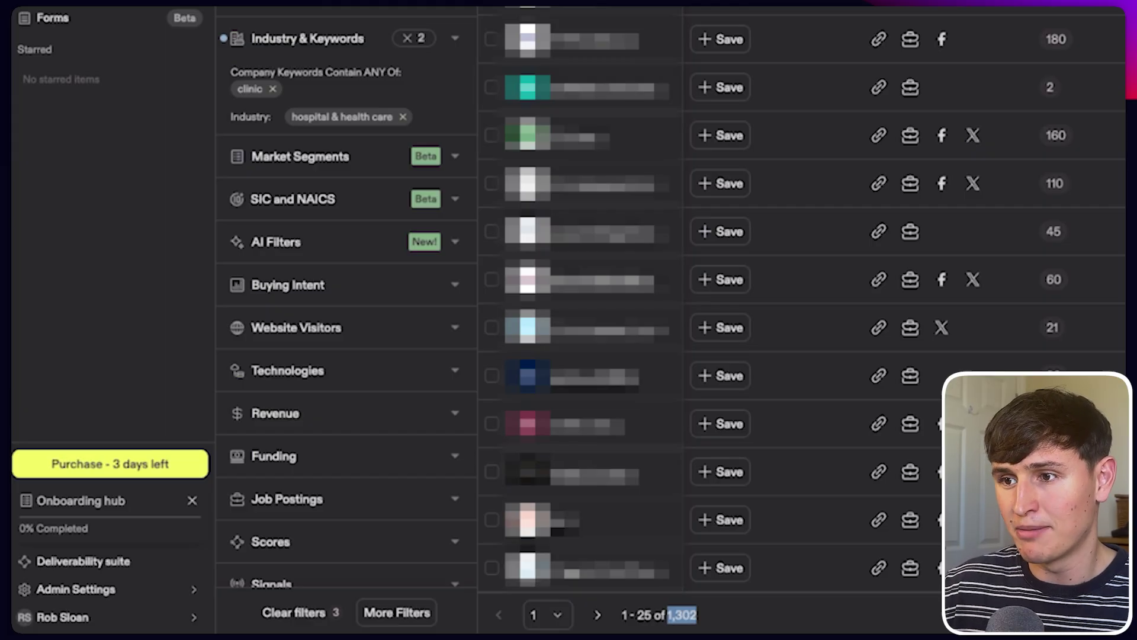
Step: Clear all company filters and search the companies for The Hungerford Surgery, using its name copied from Google Maps
{"action": "left_click", "coordinate": [303, 613]}
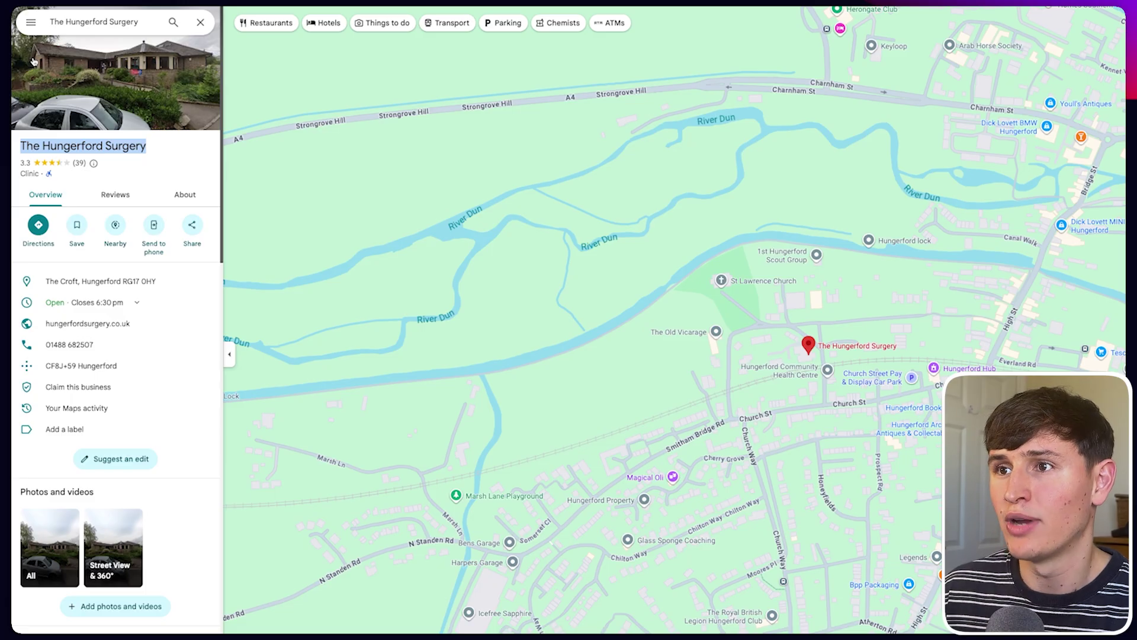
{"action": "left_click", "coordinate": [142, 24]}
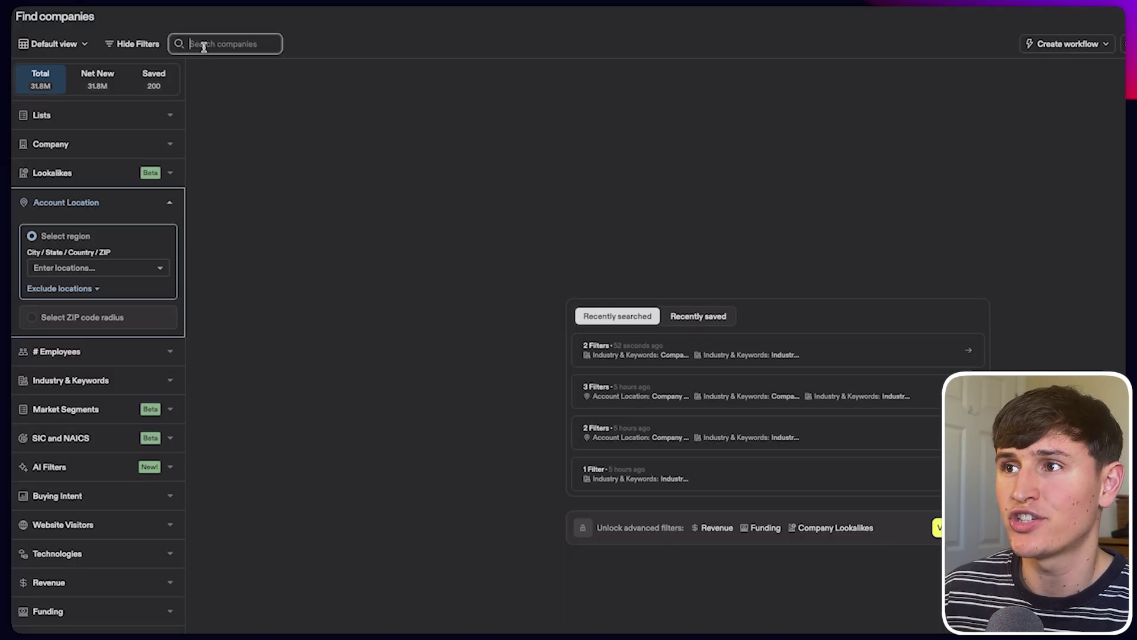
{"action": "key", "text": "ctrl+v"}
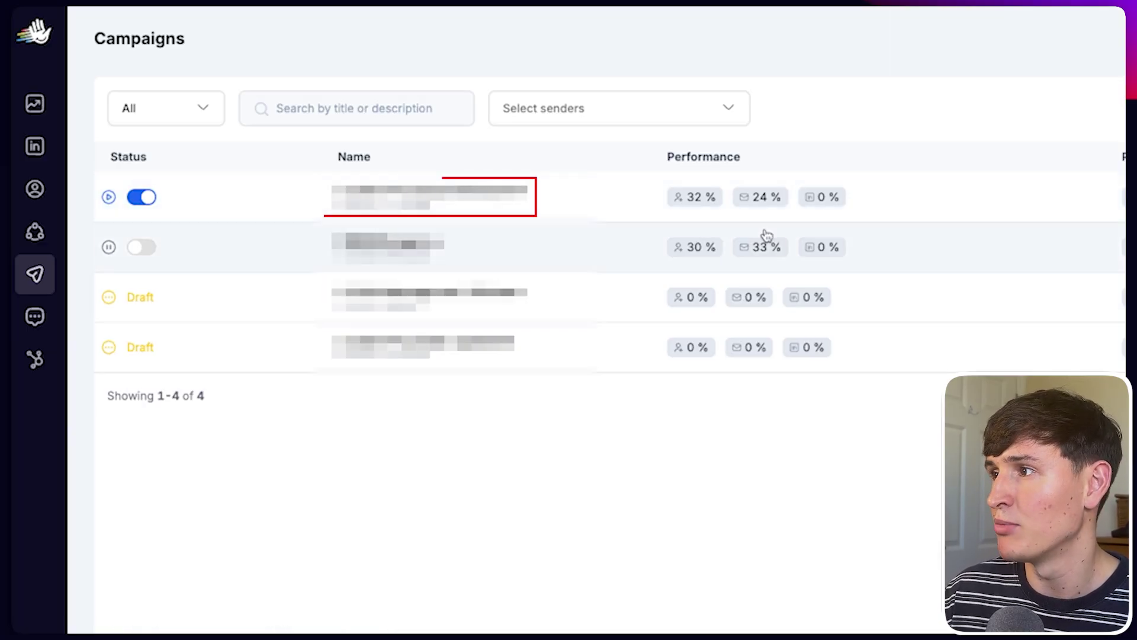
Step: In the LinkedIn outreach tool, open the active campaign and filter its leads by the Positive Reply tag
{"action": "mouse_move", "coordinate": [696, 207]}
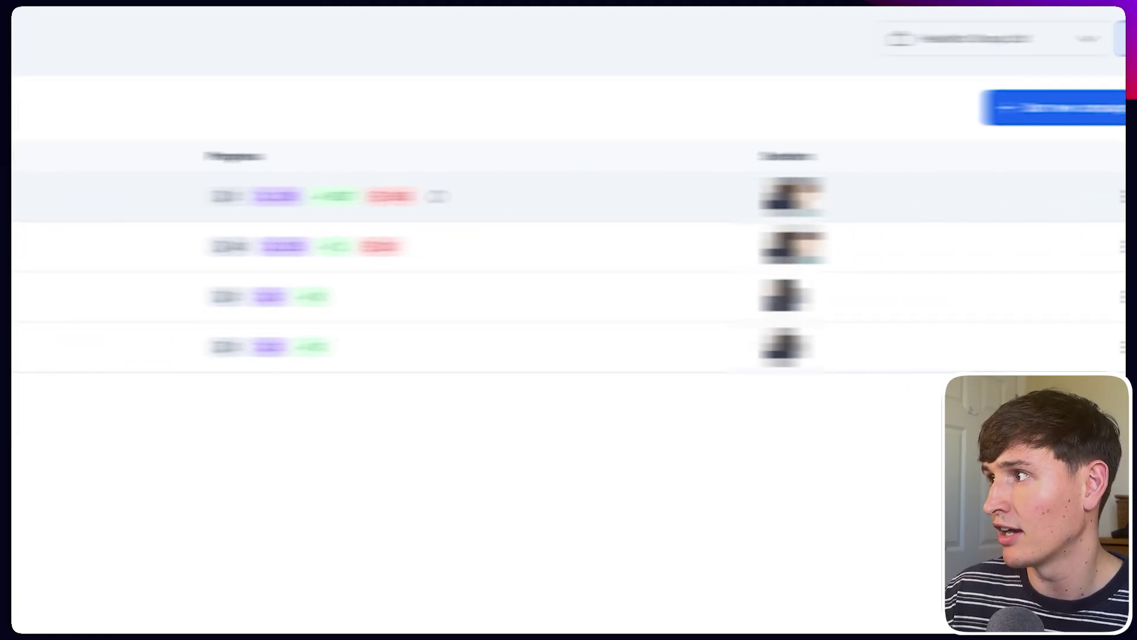
{"action": "mouse_move", "coordinate": [785, 201]}
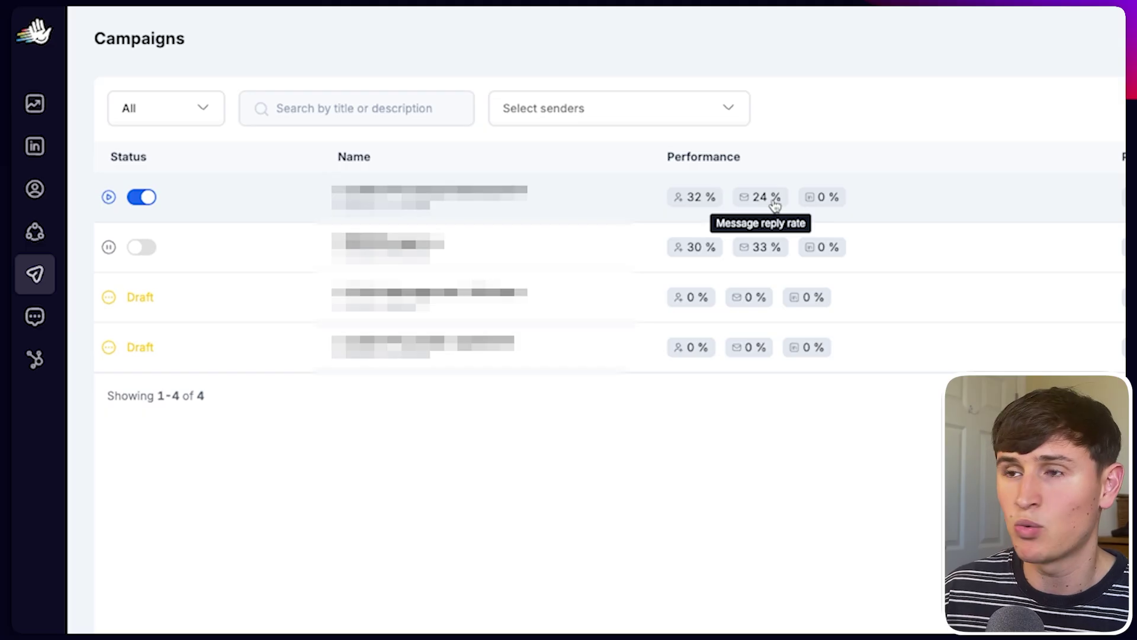
{"action": "left_click", "coordinate": [862, 205]}
{"action": "left_click", "coordinate": [1001, 161]}
{"action": "left_click", "coordinate": [223, 176]}
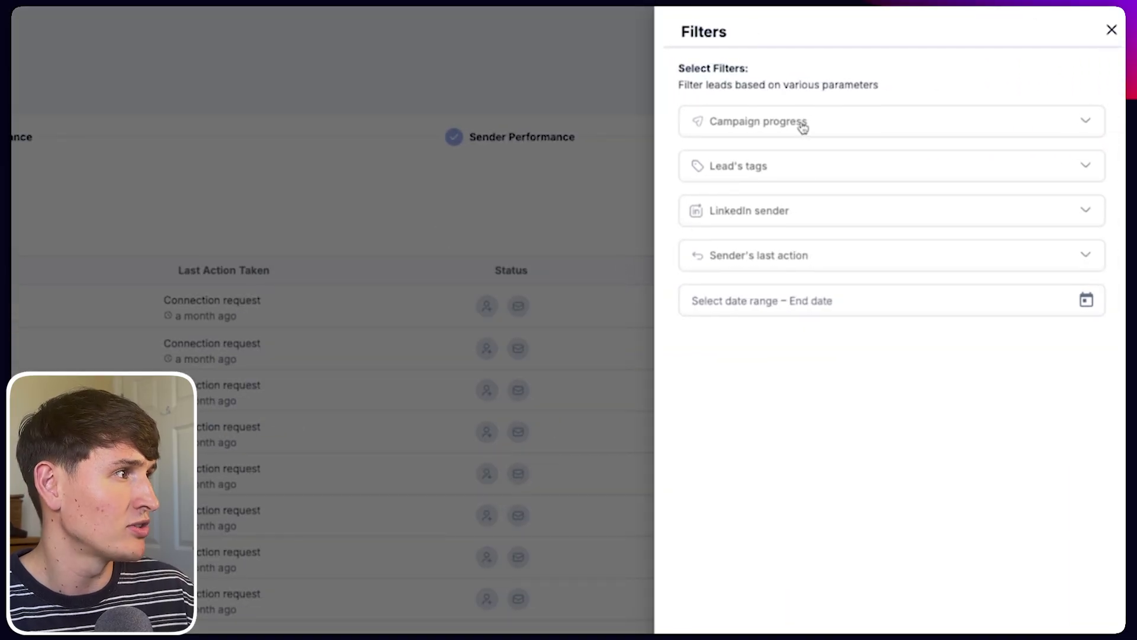
{"action": "left_click", "coordinate": [794, 169]}
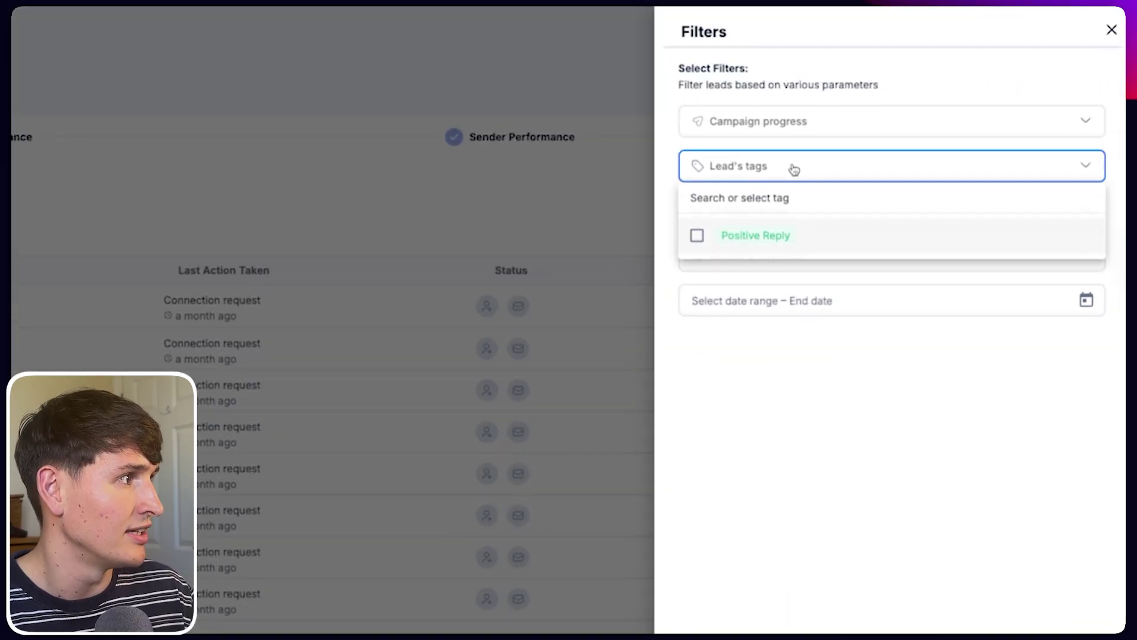
{"action": "left_click", "coordinate": [756, 233]}
{"action": "scroll", "coordinate": [780, 264], "scroll_direction": "down", "scroll_amount": 5}
{"action": "left_click", "coordinate": [766, 612]}
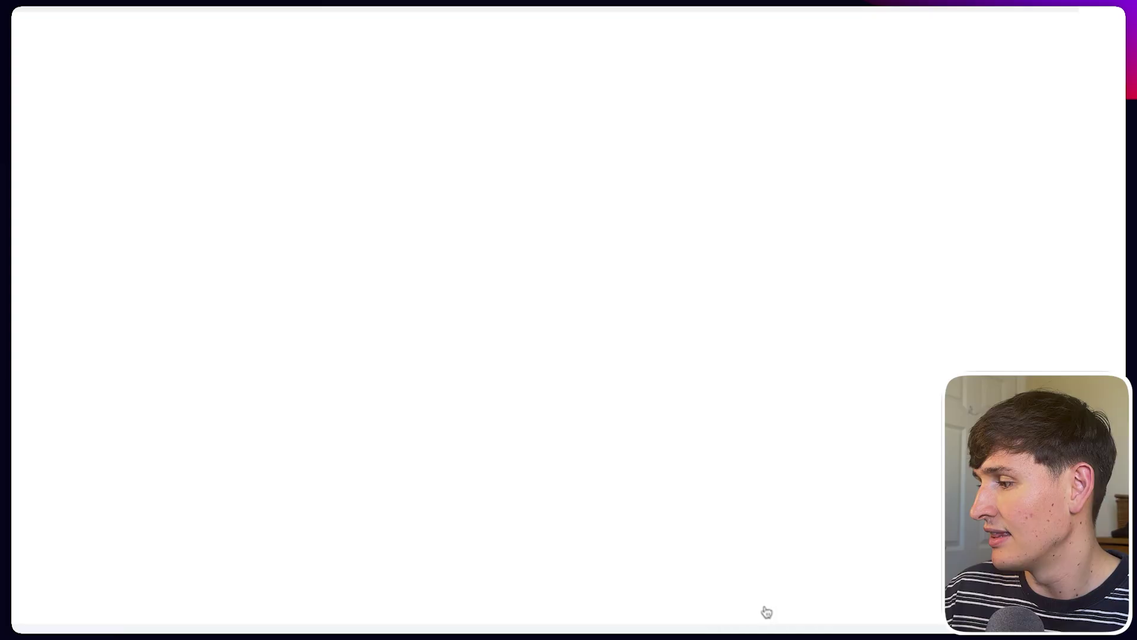
Step: Switch to the email campaign and look through its leads and their reply status
{"action": "double_click", "coordinate": [111, 528]}
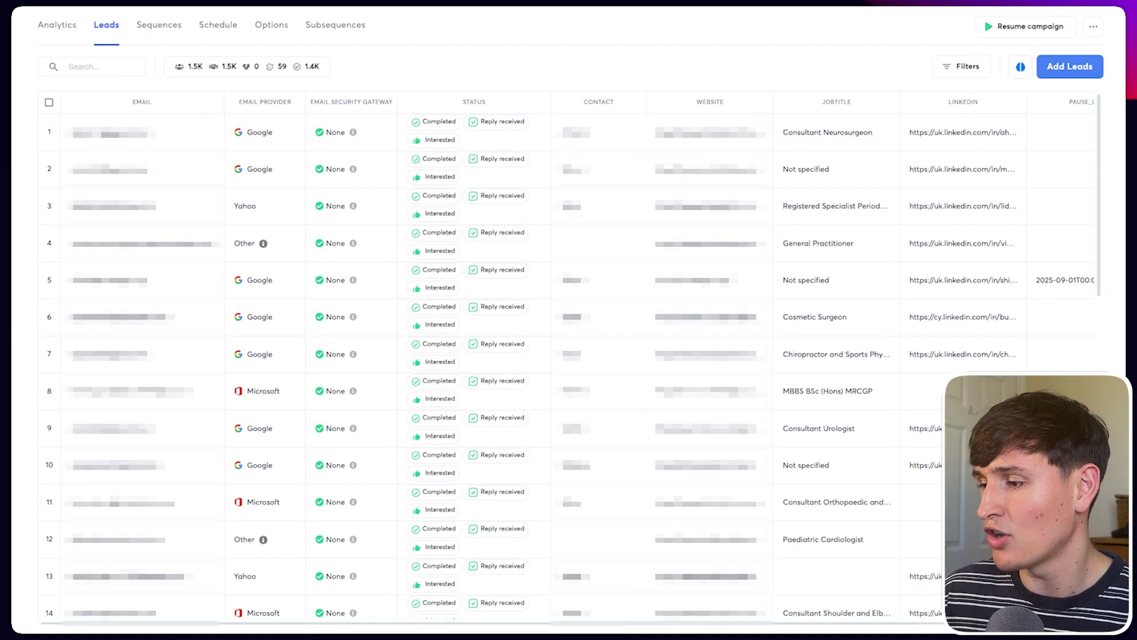
{"action": "scroll", "coordinate": [498, 555], "scroll_direction": "down", "scroll_amount": 10}
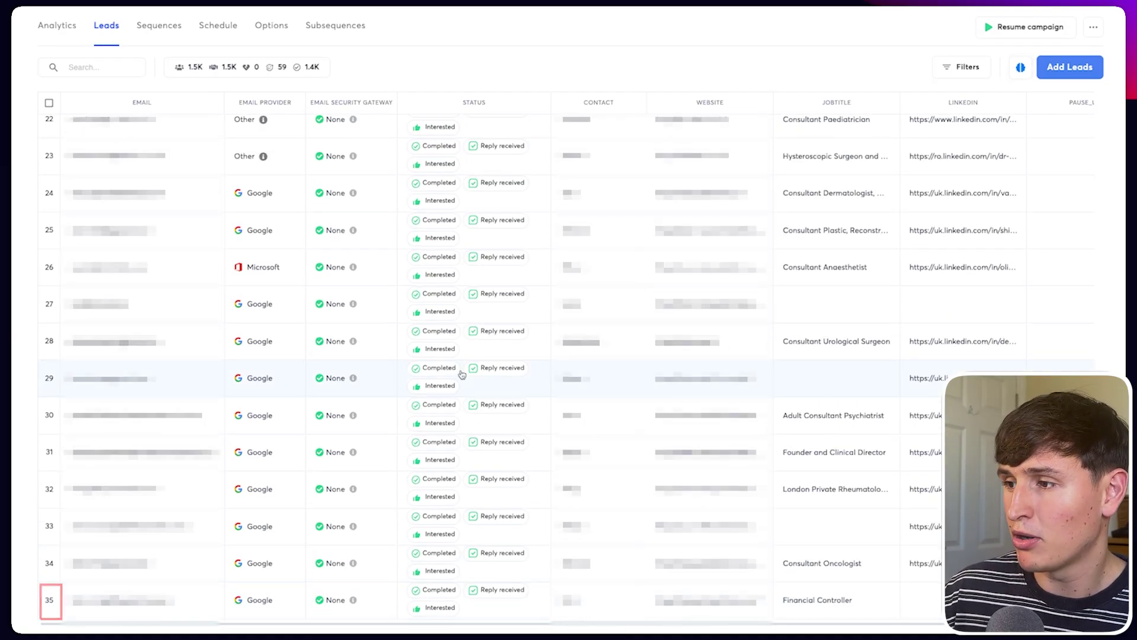
{"action": "scroll", "coordinate": [462, 374], "scroll_direction": "up", "scroll_amount": 10}
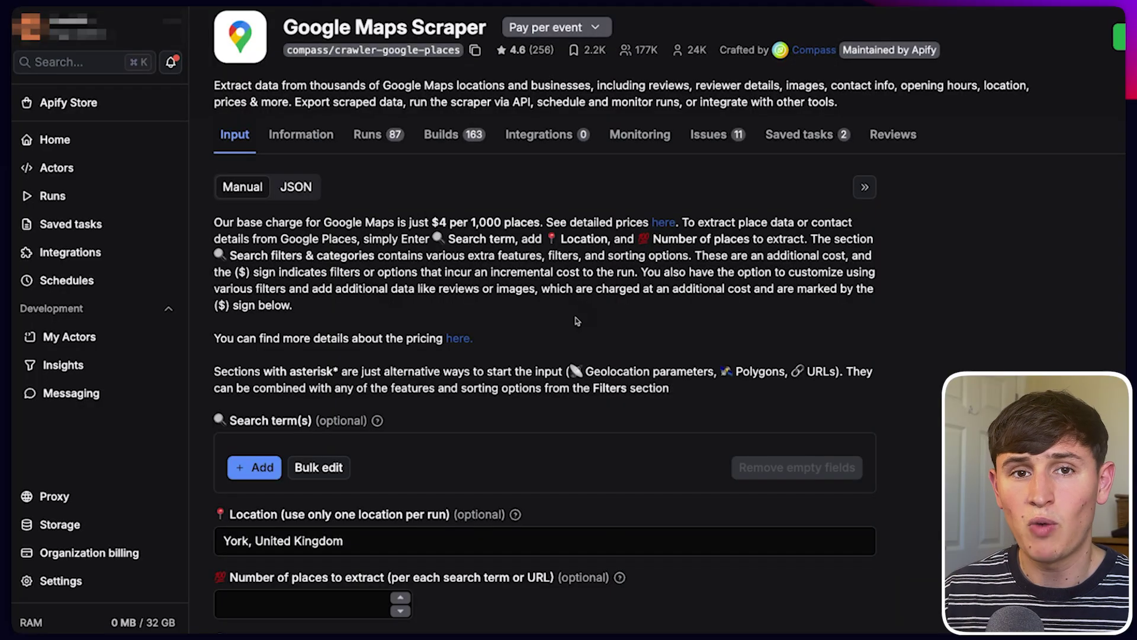
Step: In Apify's Google Maps Scraper, review the input fields and expand the search filters & categories add-on
{"action": "scroll", "coordinate": [394, 525], "scroll_direction": "down", "scroll_amount": 3}
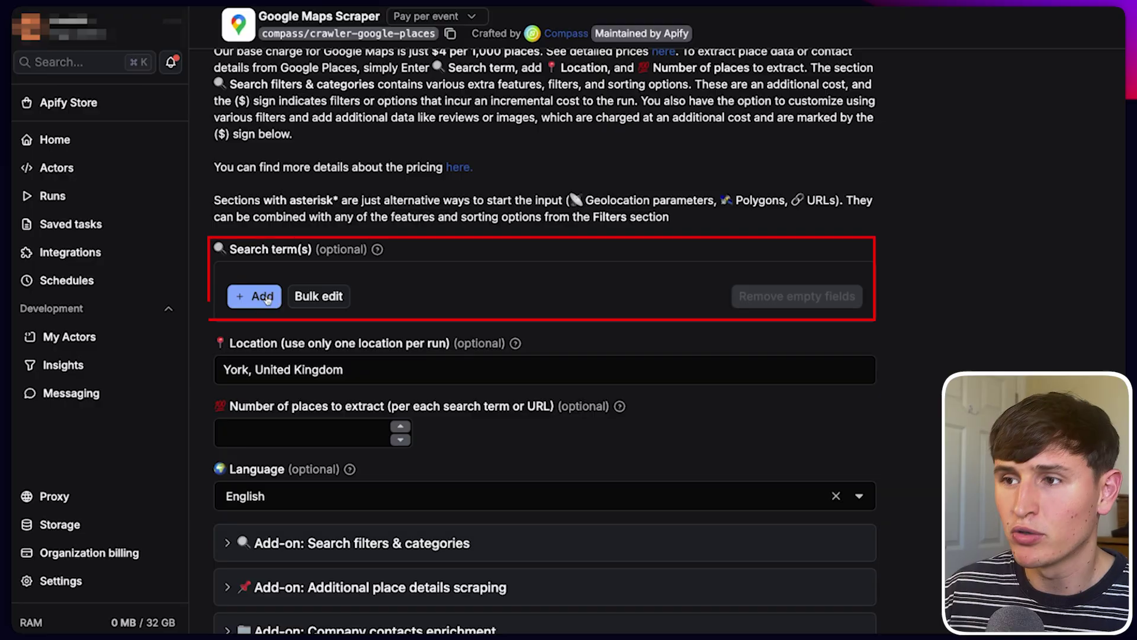
{"action": "scroll", "coordinate": [338, 368], "scroll_direction": "down", "scroll_amount": 2}
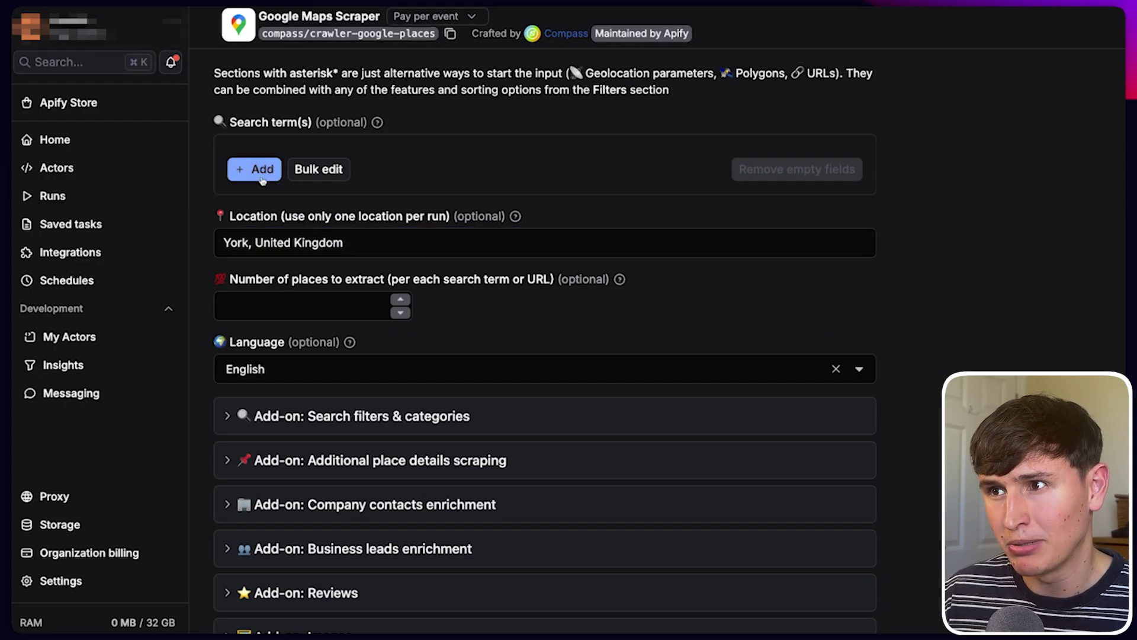
{"action": "scroll", "coordinate": [284, 249], "scroll_direction": "down", "scroll_amount": 2}
{"action": "left_click", "coordinate": [311, 229]}
{"action": "scroll", "coordinate": [477, 569], "scroll_direction": "down", "scroll_amount": 3}
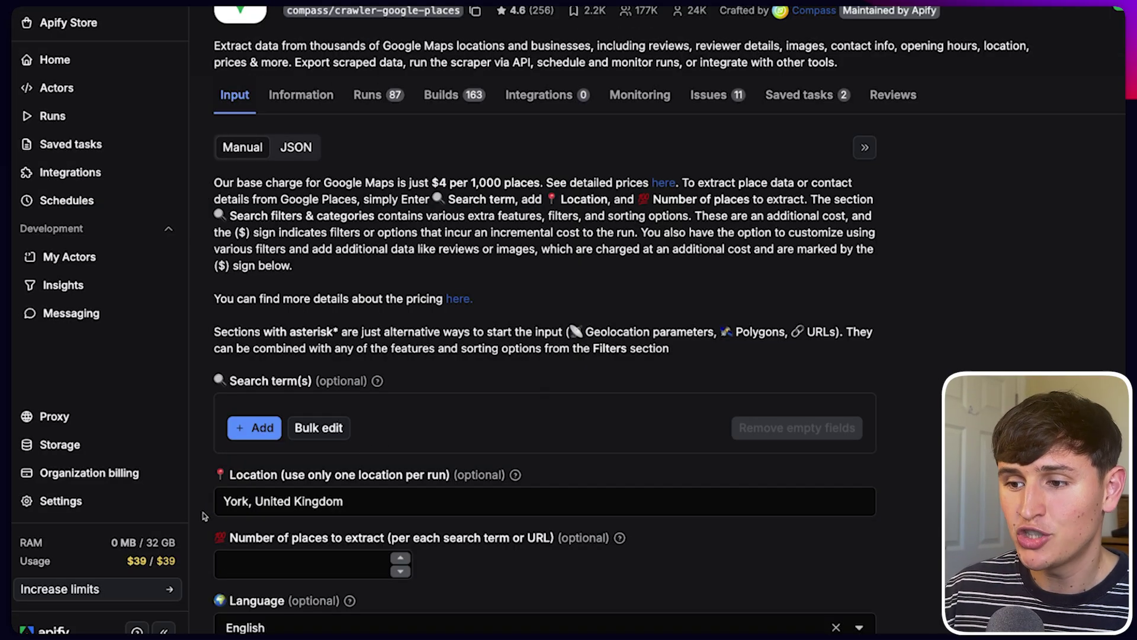
Step: Highlight the York, United Kingdom location in the scraper's input form and review the surrounding fields
{"action": "left_click", "coordinate": [231, 501]}
{"action": "scroll", "coordinate": [314, 497], "scroll_direction": "down", "scroll_amount": 2}
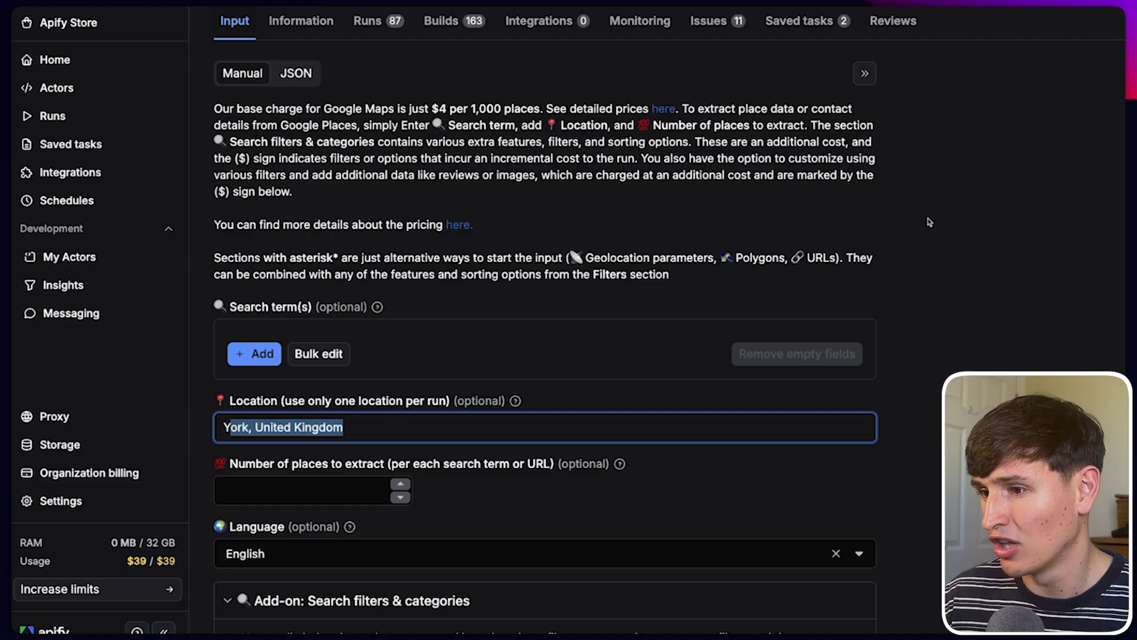
{"action": "scroll", "coordinate": [859, 221], "scroll_direction": "up", "scroll_amount": 1}
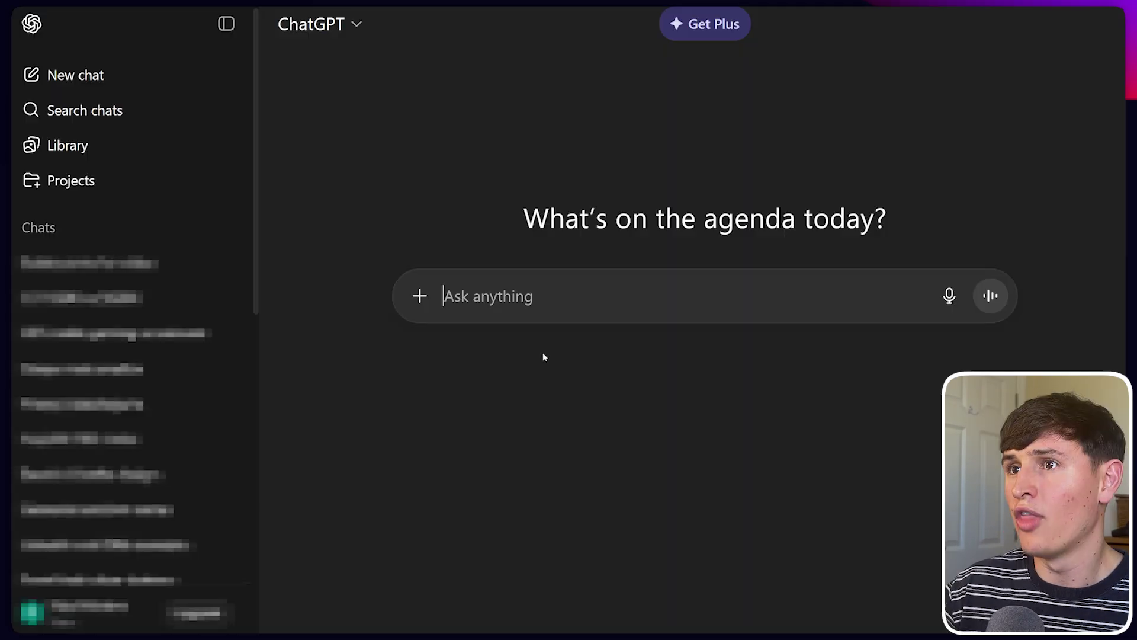
Step: Ask ChatGPT "Can you list all the major cities in the uk?"
{"action": "type", "text": "Can you list all the ma"}
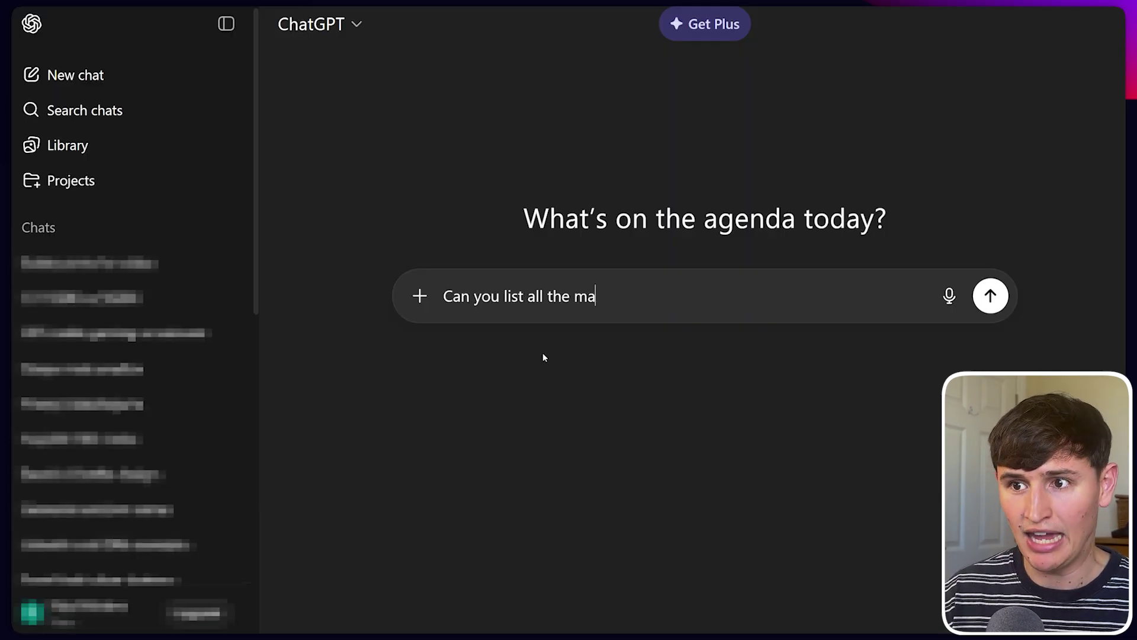
{"action": "type", "text": "jor cities in the uk?"}
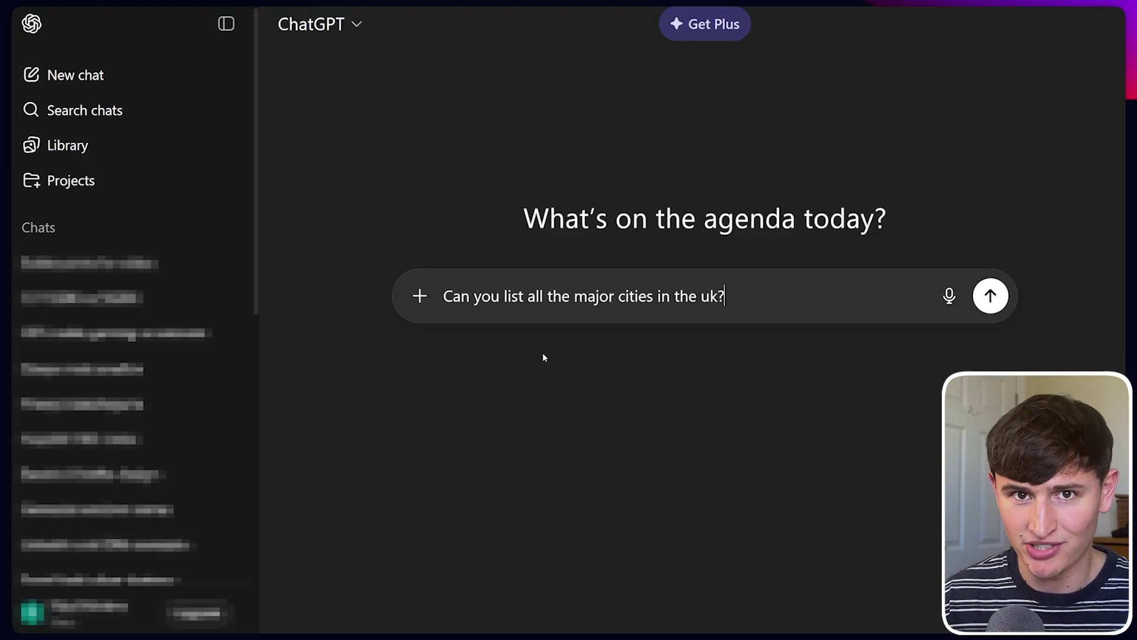
{"action": "key", "text": "Return"}
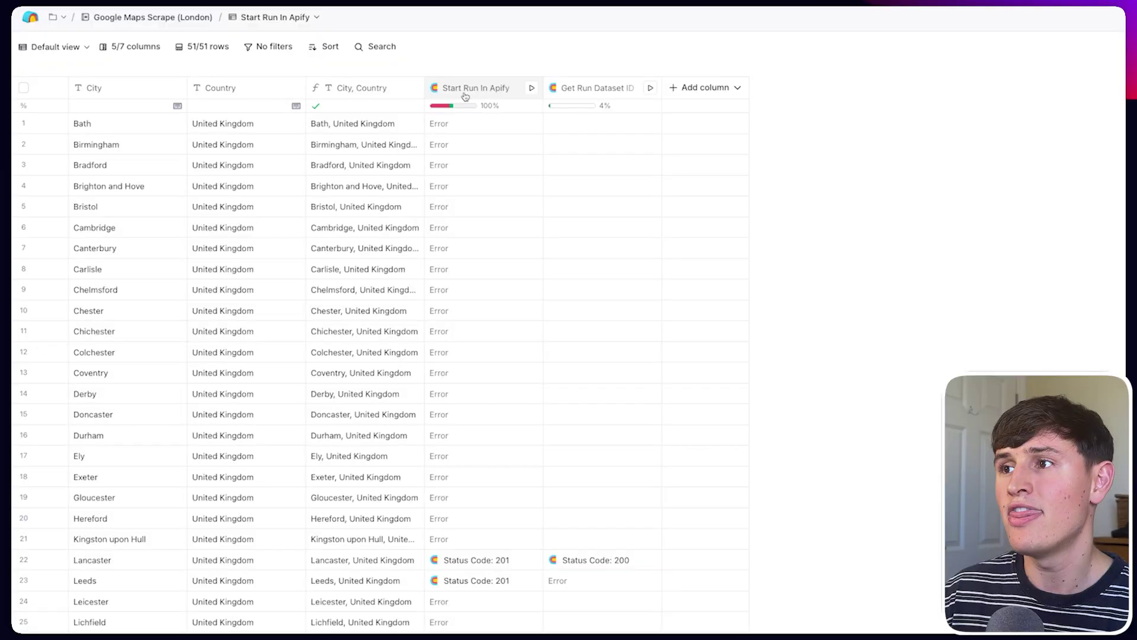
Step: In Clay, open the Start Run In Apify column's configuration and examine its endpoint and JSON body
{"action": "left_click", "coordinate": [467, 90]}
{"action": "left_click", "coordinate": [472, 136]}
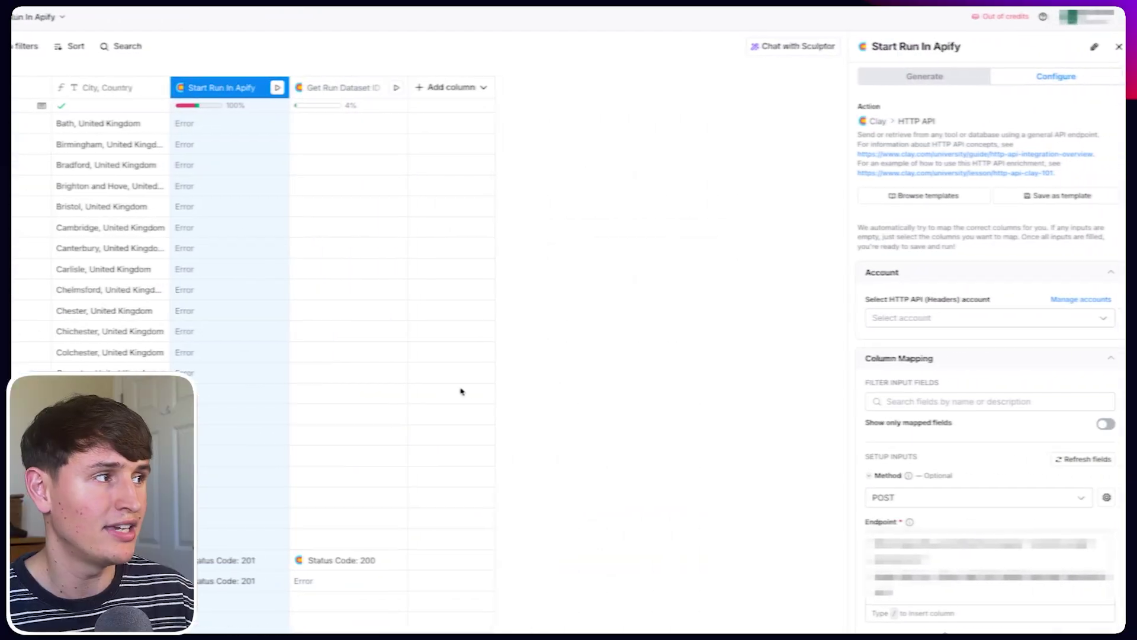
{"action": "left_click_drag", "start_coordinate": [900, 434], "coordinate": [847, 394]}
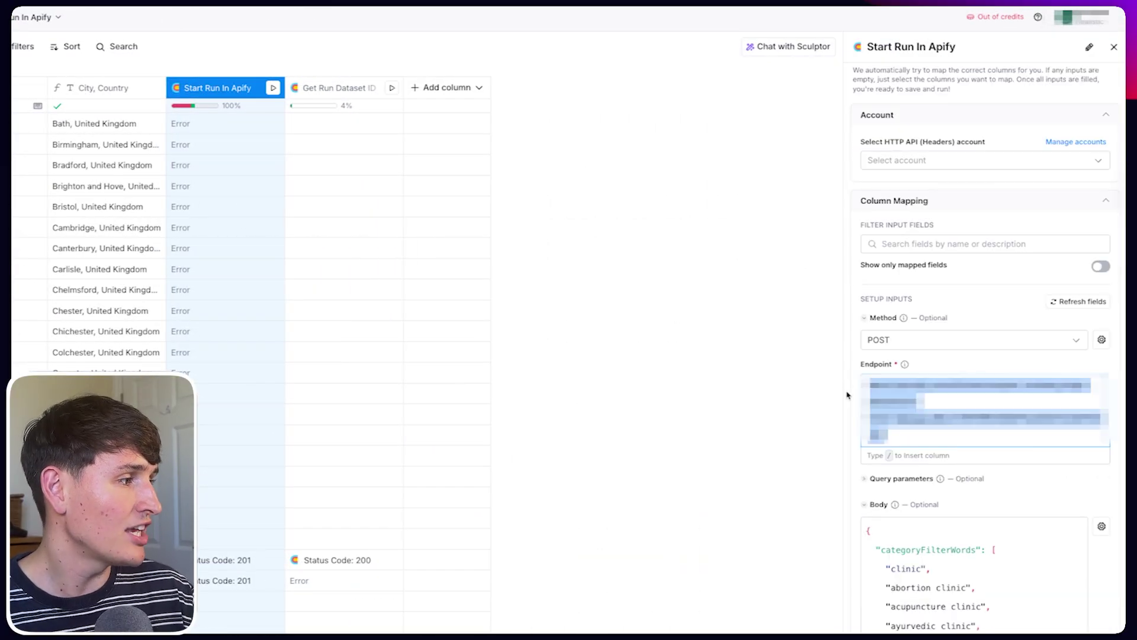
{"action": "scroll", "coordinate": [949, 469], "scroll_direction": "down", "scroll_amount": 15}
{"action": "scroll", "coordinate": [950, 470], "scroll_direction": "down", "scroll_amount": 10}
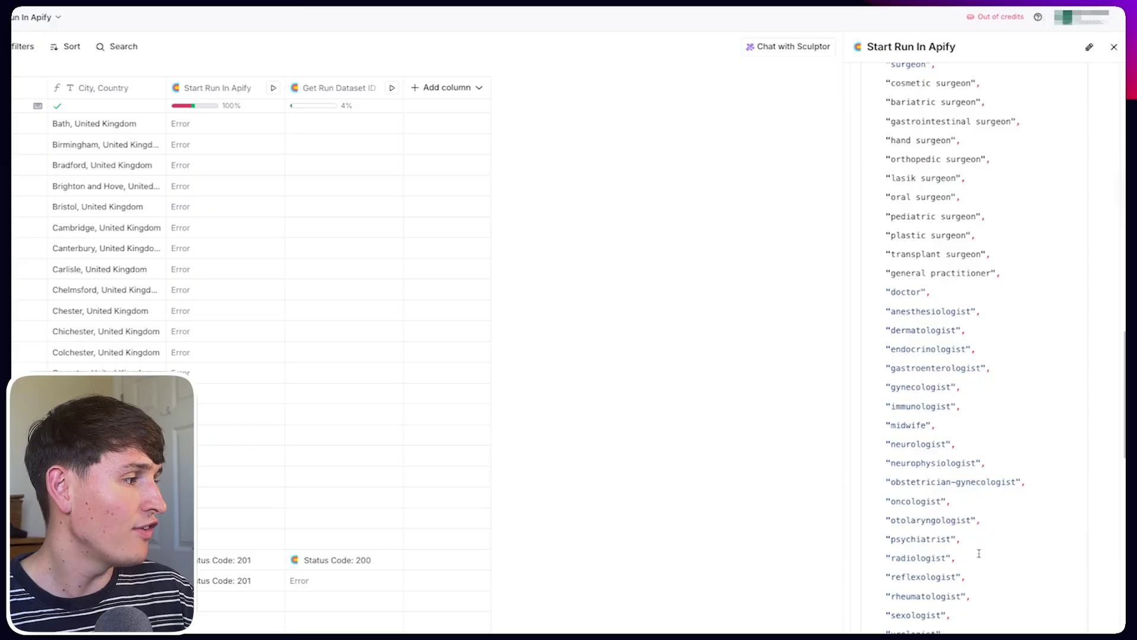
{"action": "scroll", "coordinate": [907, 456], "scroll_direction": "up", "scroll_amount": 3}
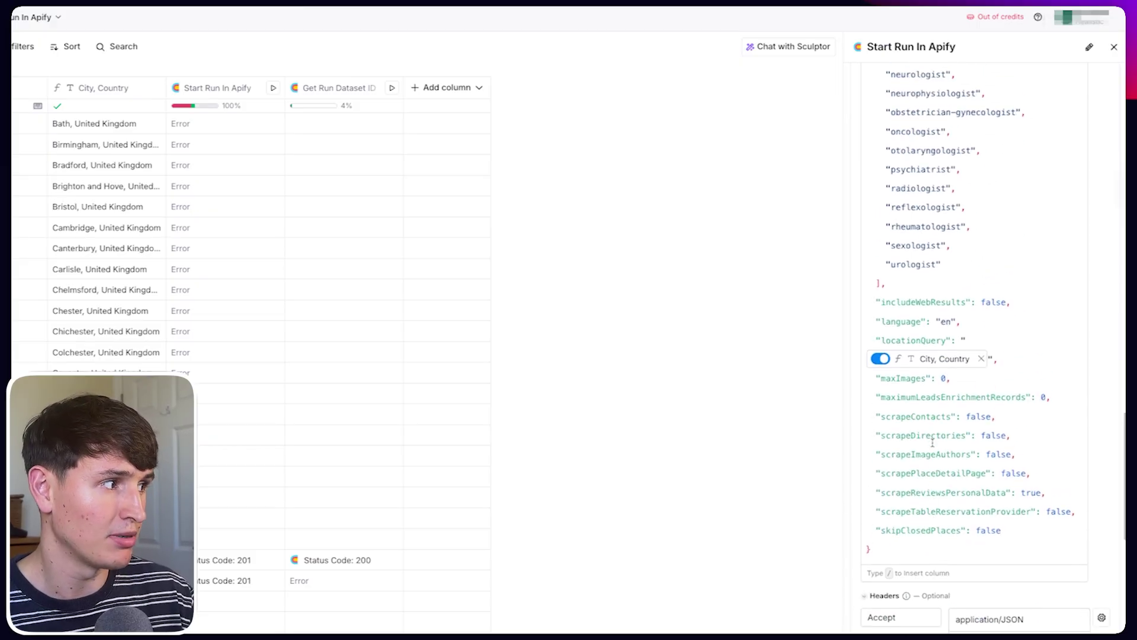
{"action": "scroll", "coordinate": [899, 446], "scroll_direction": "down", "scroll_amount": 2}
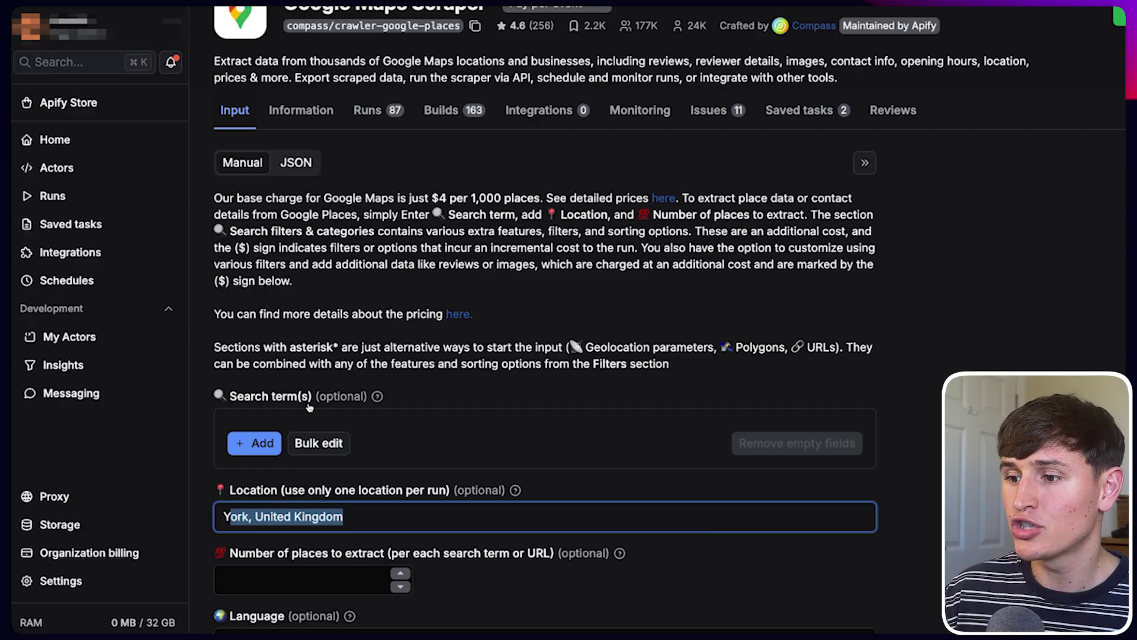
Step: In Apify, examine the Google Maps Scraper's input as JSON and return to the manual form
{"action": "scroll", "coordinate": [302, 489], "scroll_direction": "down", "scroll_amount": 15}
{"action": "scroll", "coordinate": [302, 489], "scroll_direction": "up", "scroll_amount": 15}
{"action": "left_click", "coordinate": [291, 191]}
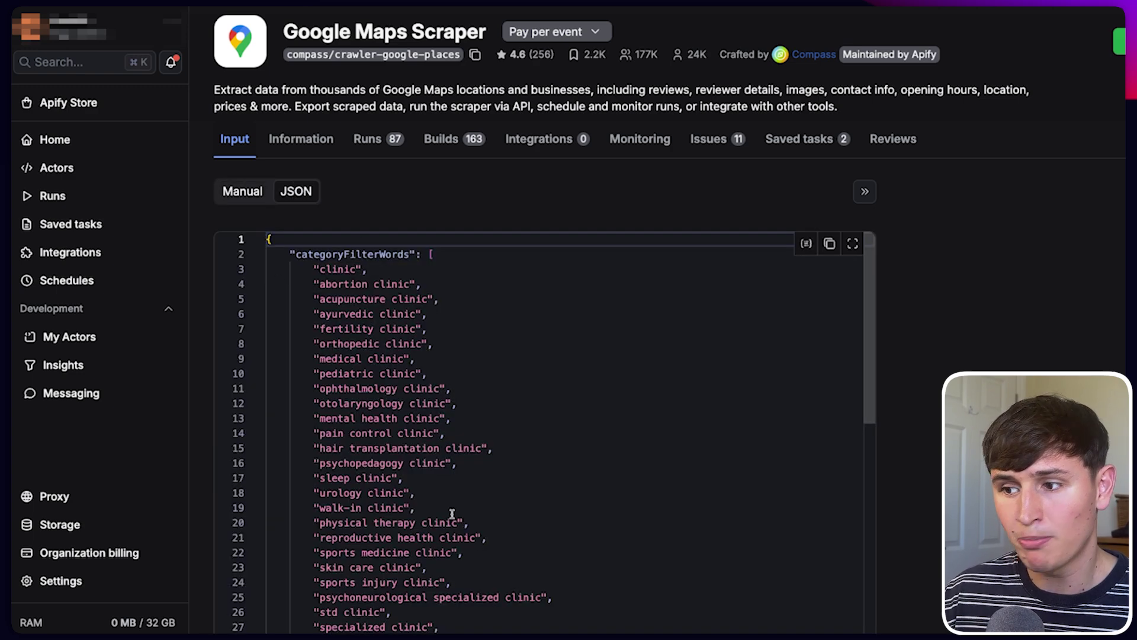
{"action": "scroll", "coordinate": [452, 518], "scroll_direction": "down", "scroll_amount": 8}
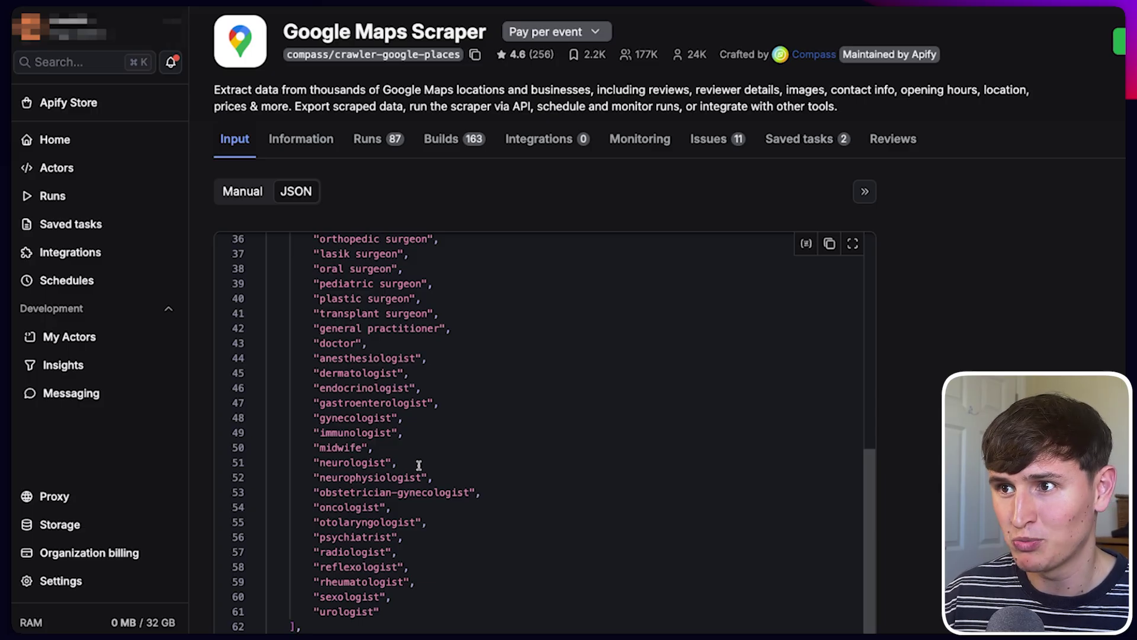
{"action": "left_click", "coordinate": [242, 191]}
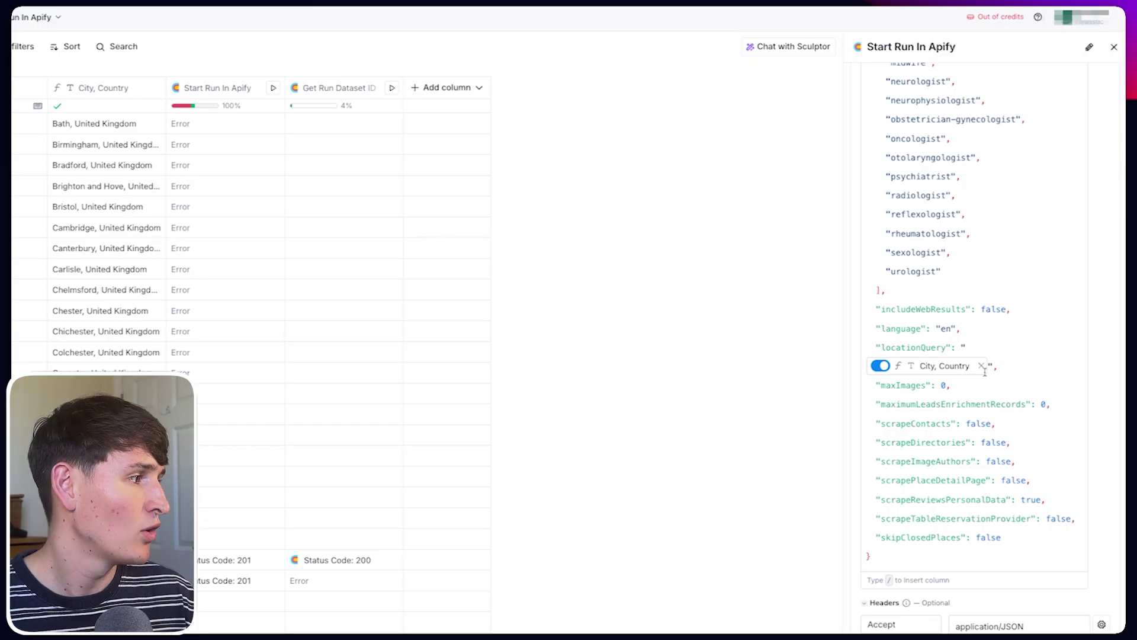
Step: Back in Clay, check the City, Country value used in the locationQuery and close the column's configuration
{"action": "mouse_move", "coordinate": [925, 368]}
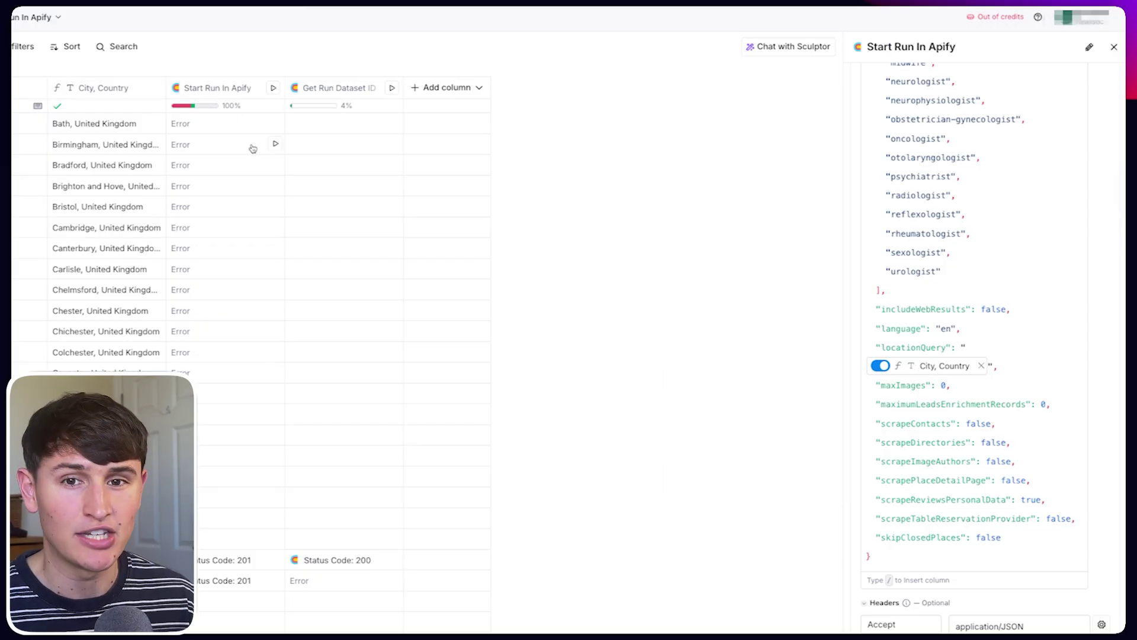
{"action": "left_click", "coordinate": [1113, 47]}
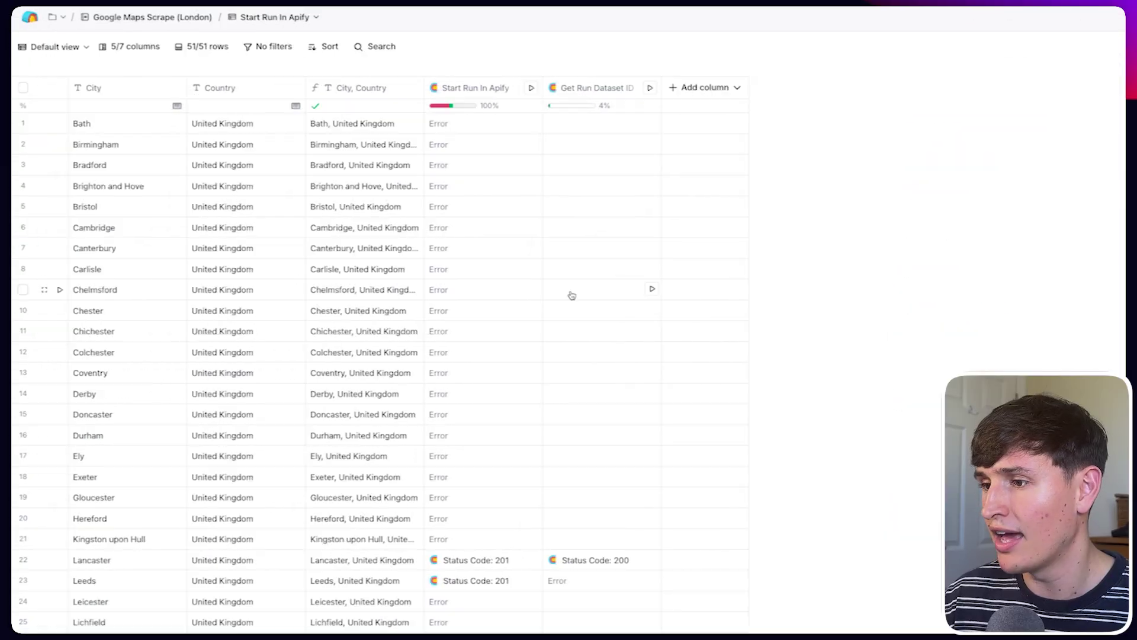
Step: Open the Lancaster row's Start Run In Apify result and expand its data to locate the Default Dataset Id
{"action": "scroll", "coordinate": [571, 295], "scroll_direction": "down", "scroll_amount": 3}
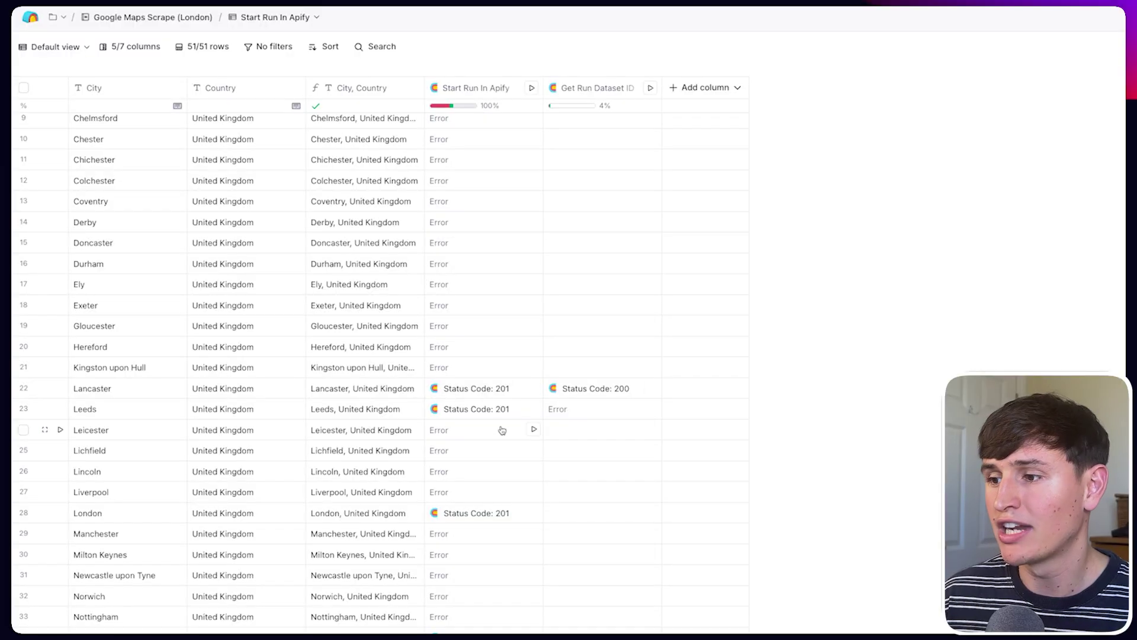
{"action": "scroll", "coordinate": [474, 451], "scroll_direction": "down", "scroll_amount": 5}
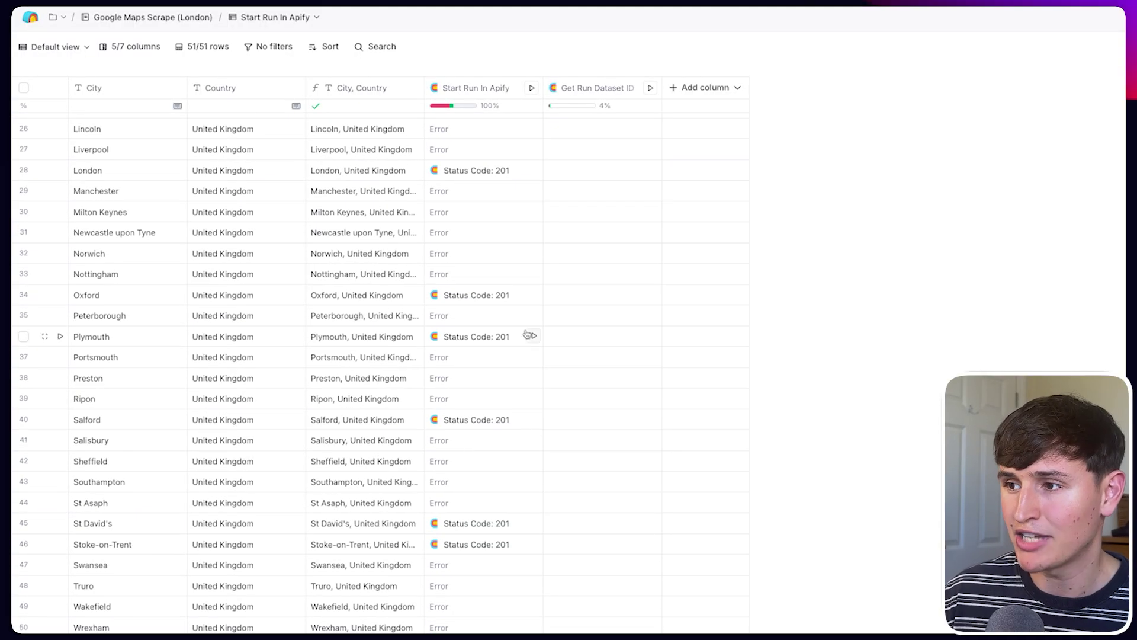
{"action": "scroll", "coordinate": [527, 334], "scroll_direction": "up", "scroll_amount": 5}
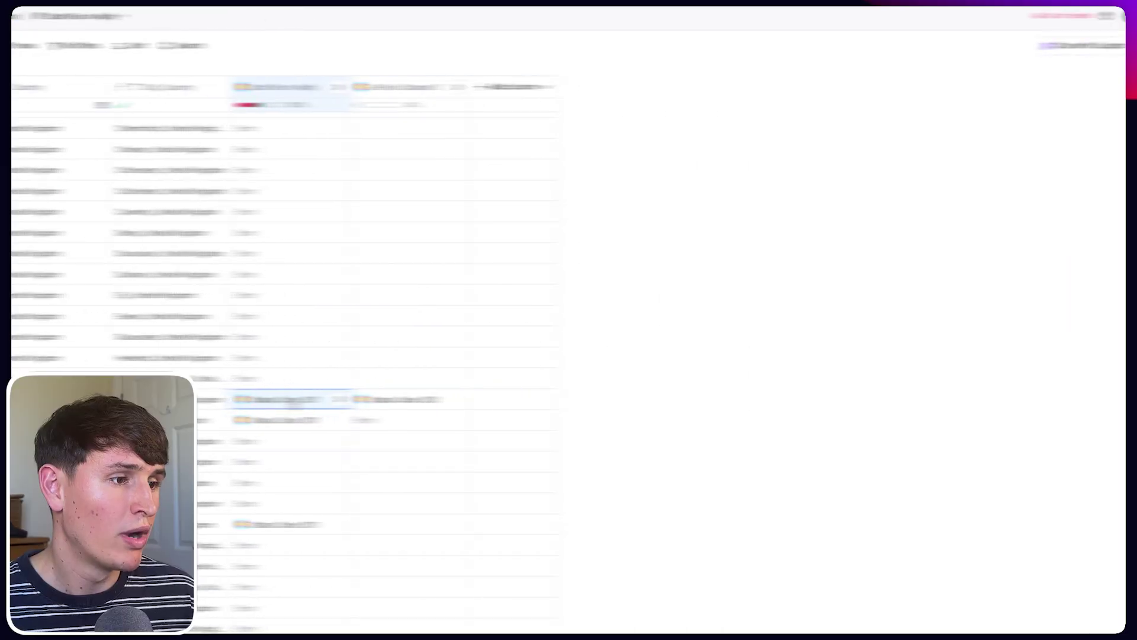
{"action": "left_click", "coordinate": [910, 107]}
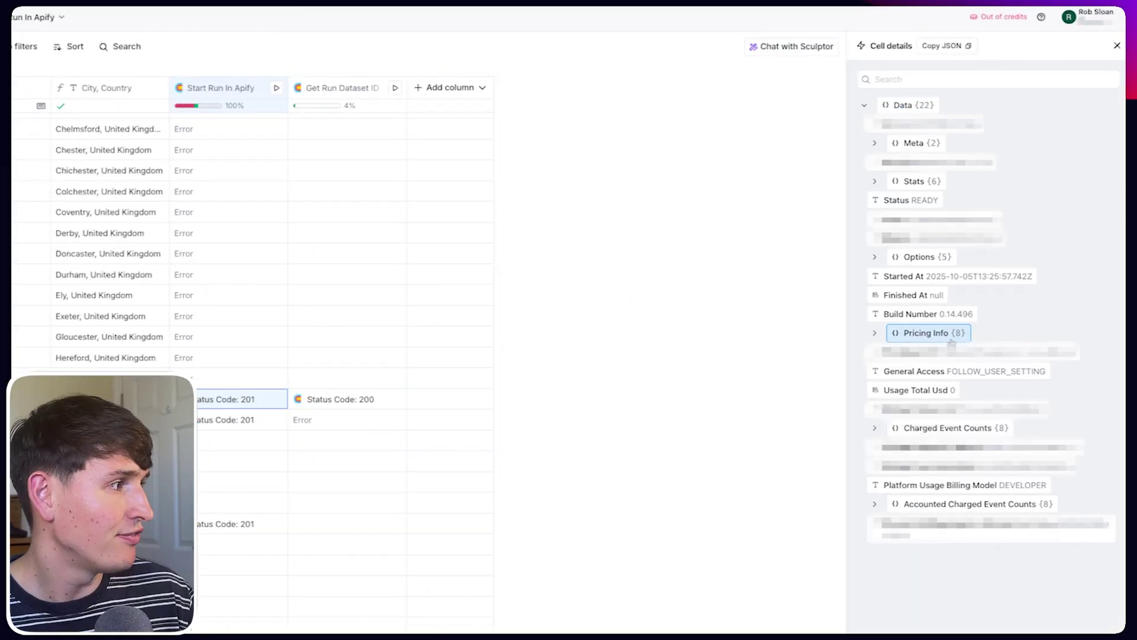
{"action": "mouse_move", "coordinate": [960, 411]}
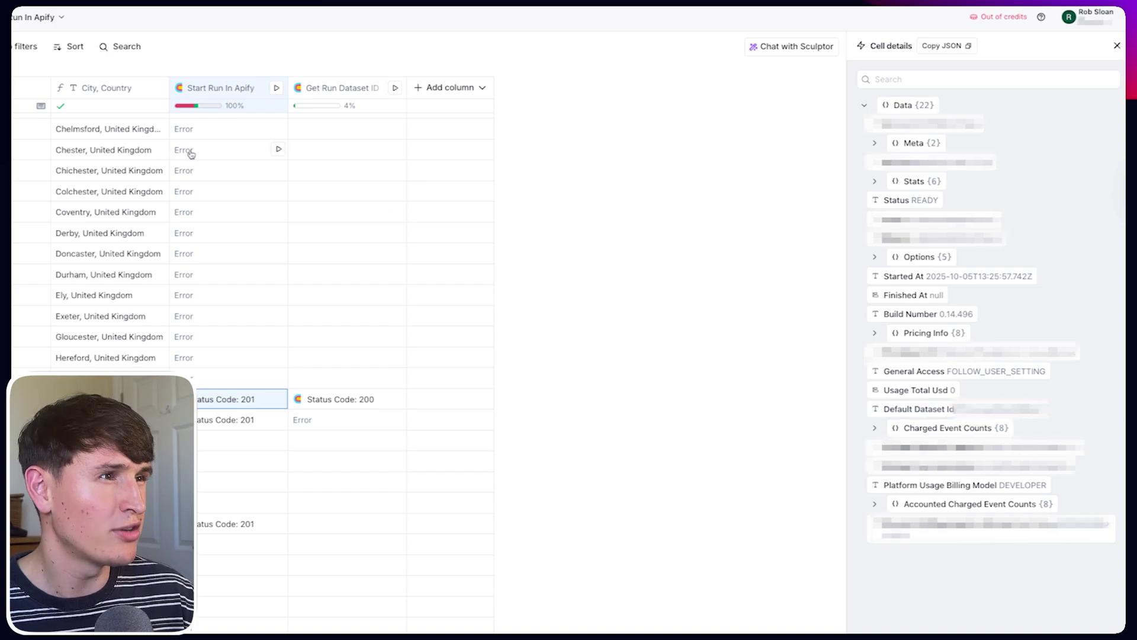
Step: Open the Get Run Dataset ID column's configuration and examine the Dataset_id and Location values mapped in its request body
{"action": "left_click", "coordinate": [339, 90]}
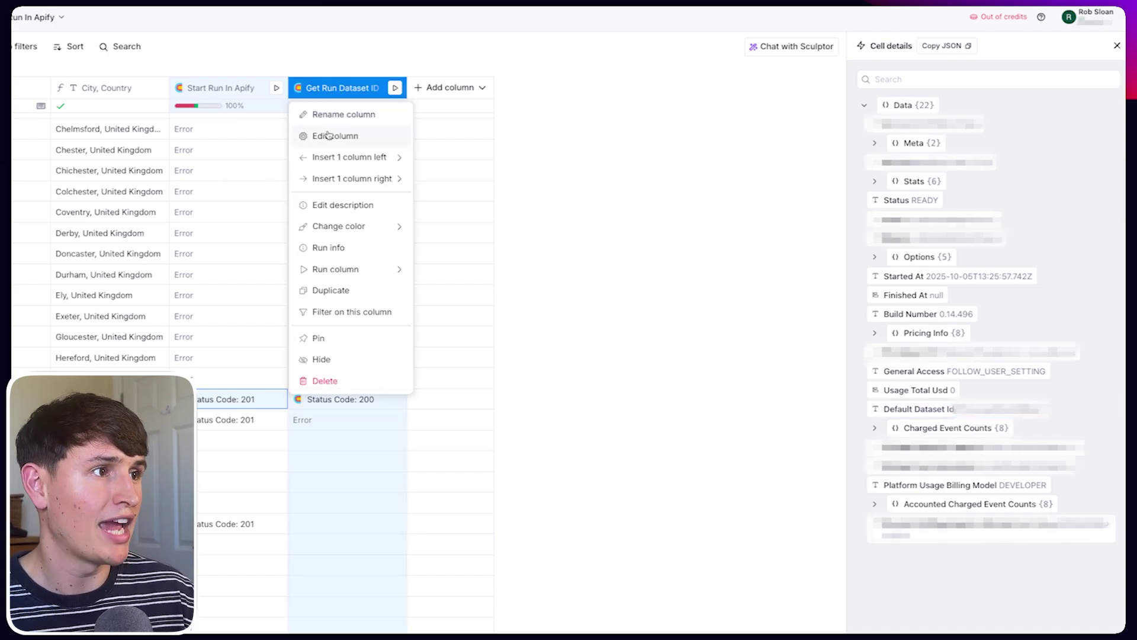
{"action": "left_click", "coordinate": [328, 134]}
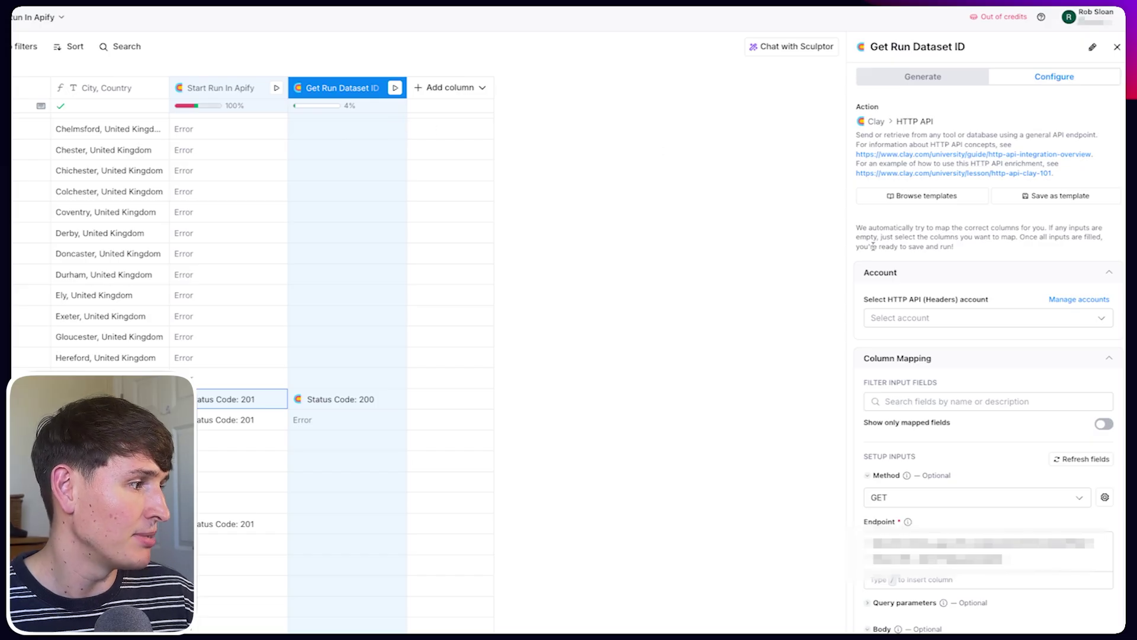
{"action": "scroll", "coordinate": [873, 246], "scroll_direction": "down", "scroll_amount": 1}
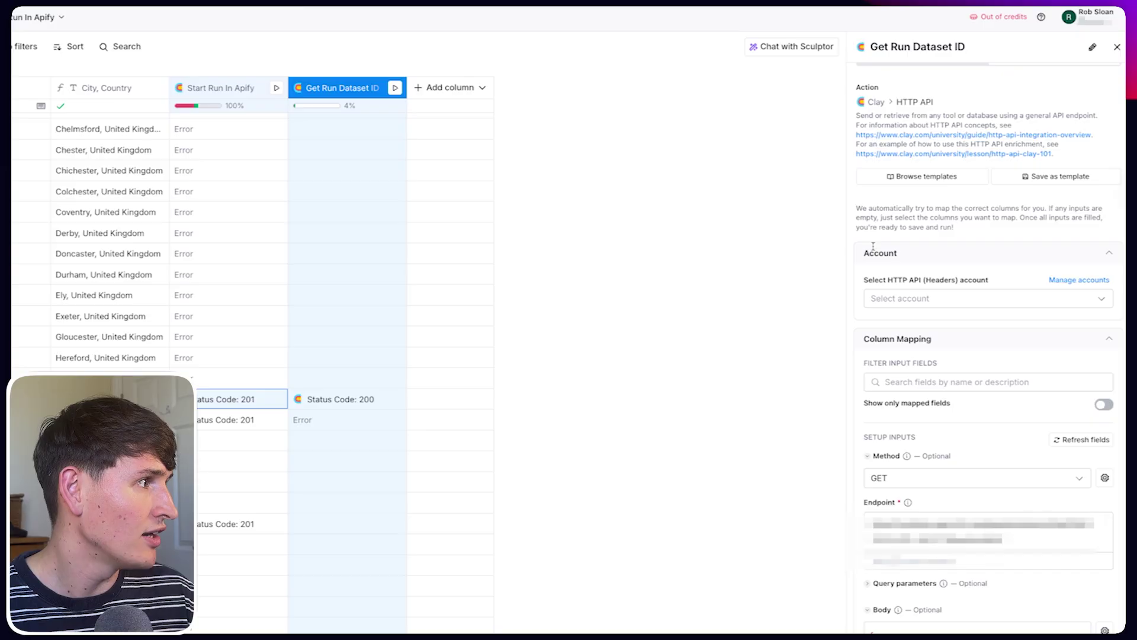
{"action": "scroll", "coordinate": [874, 247], "scroll_direction": "down", "scroll_amount": 5}
{"action": "left_click_drag", "start_coordinate": [889, 369], "coordinate": [865, 292]}
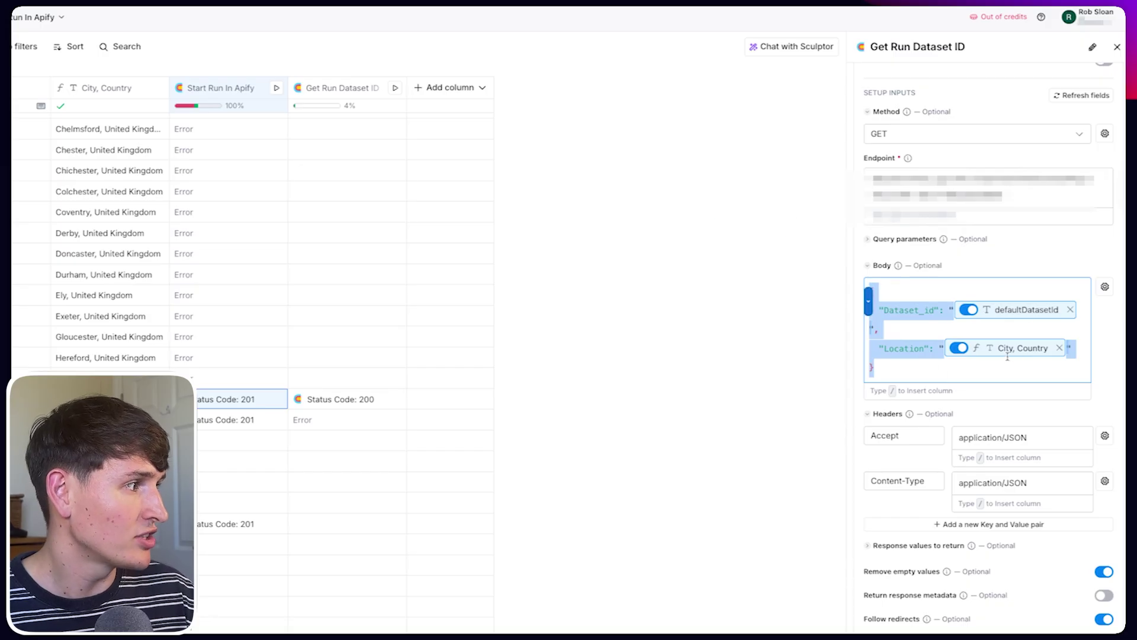
{"action": "mouse_move", "coordinate": [1011, 353]}
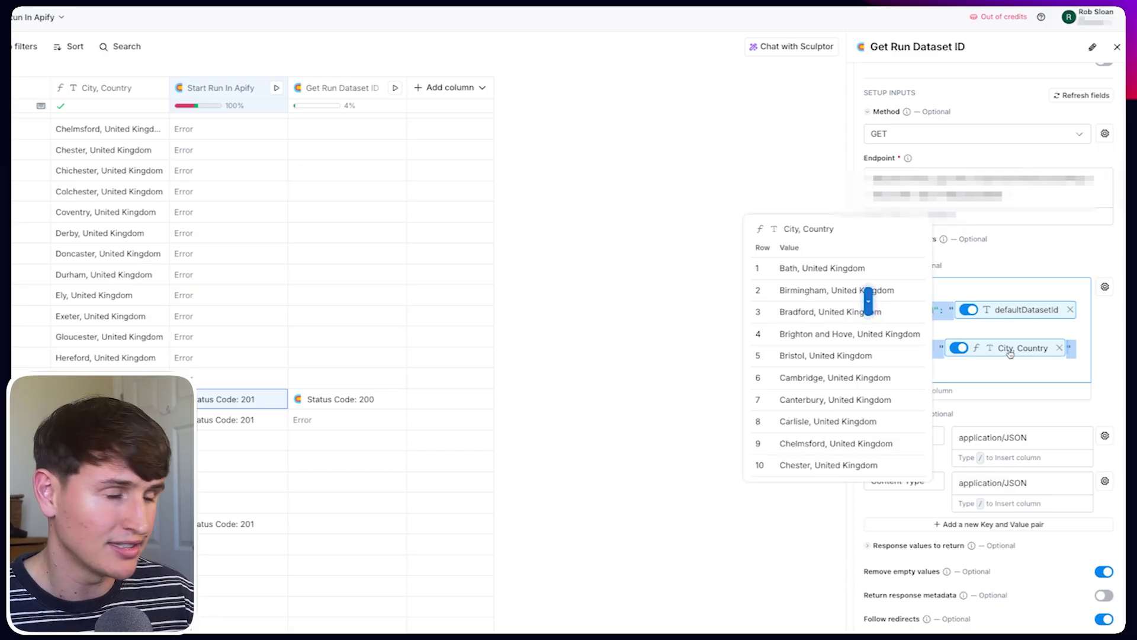
{"action": "mouse_move", "coordinate": [1016, 310]}
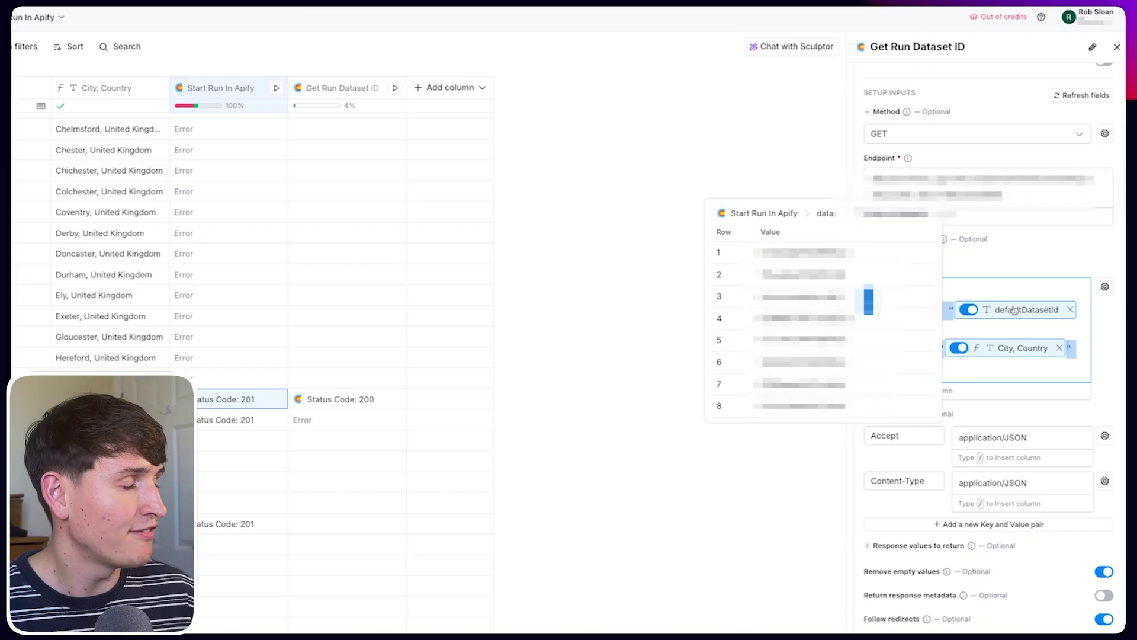
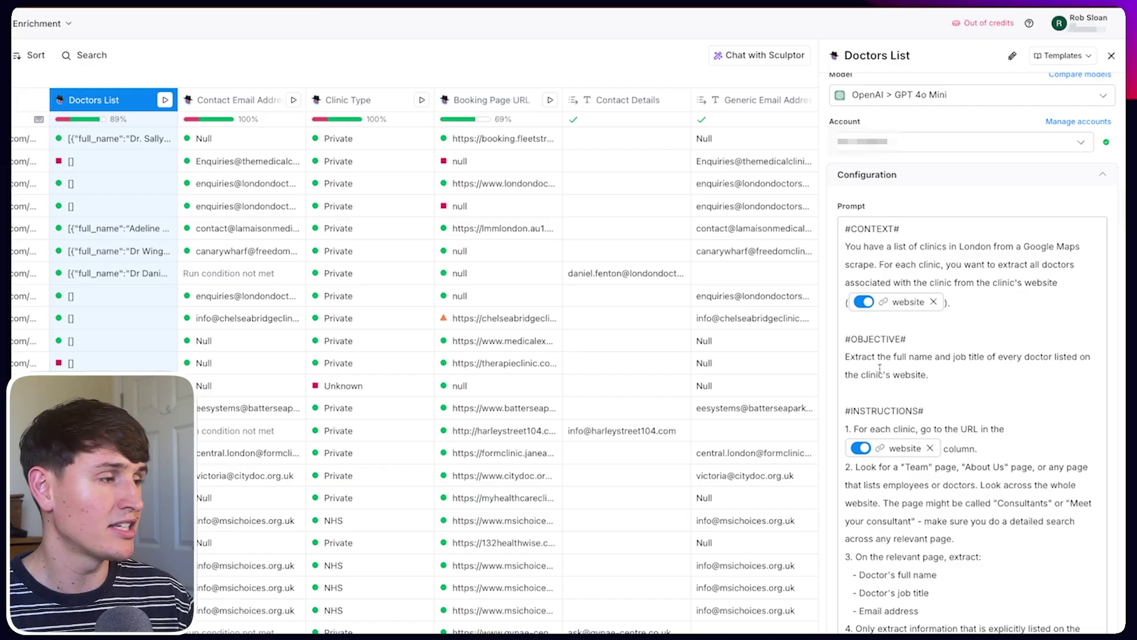
Step: Review the Doctors List prompt through its instructions and example output, highlighting the example's job title and contact details
{"action": "scroll", "coordinate": [969, 532], "scroll_direction": "down", "scroll_amount": 3}
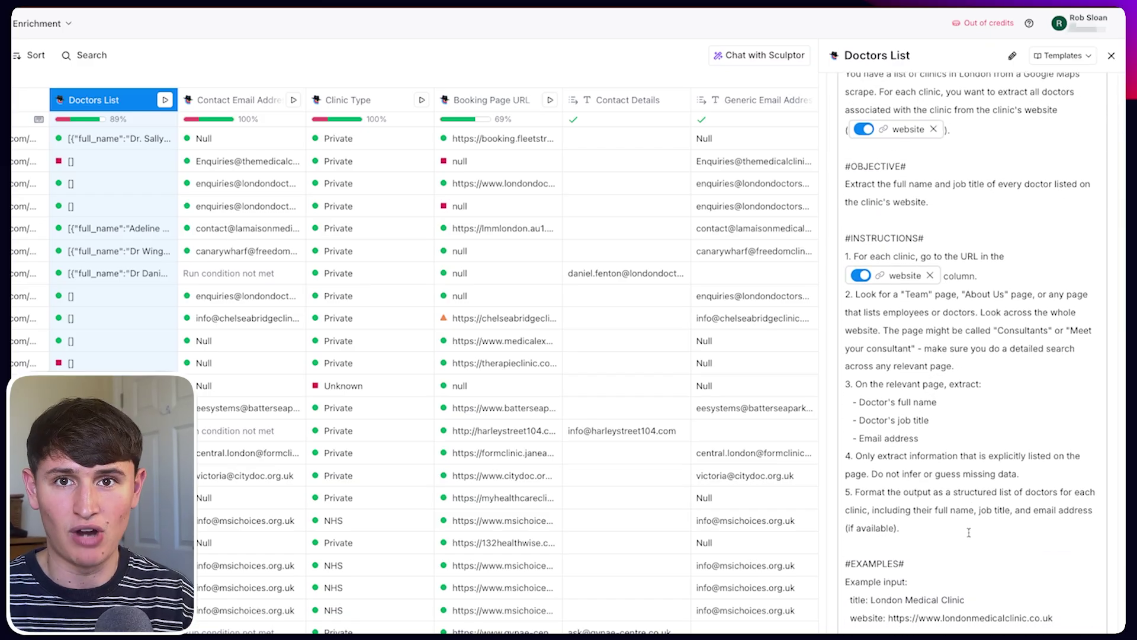
{"action": "scroll", "coordinate": [969, 533], "scroll_direction": "down", "scroll_amount": 6}
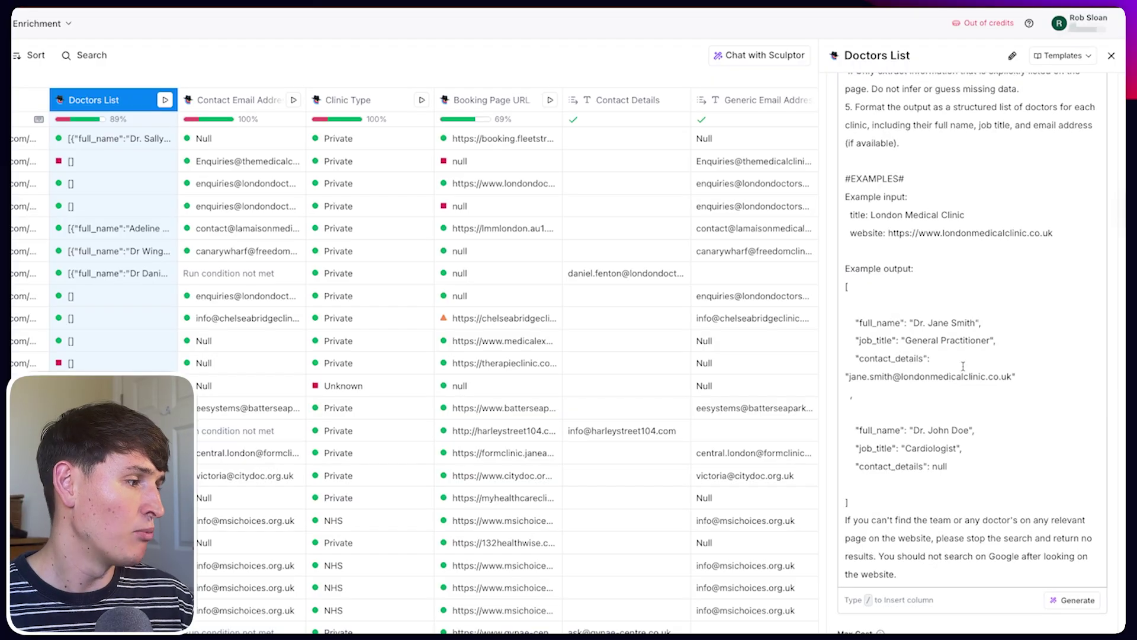
{"action": "left_click_drag", "start_coordinate": [944, 370], "coordinate": [991, 341]}
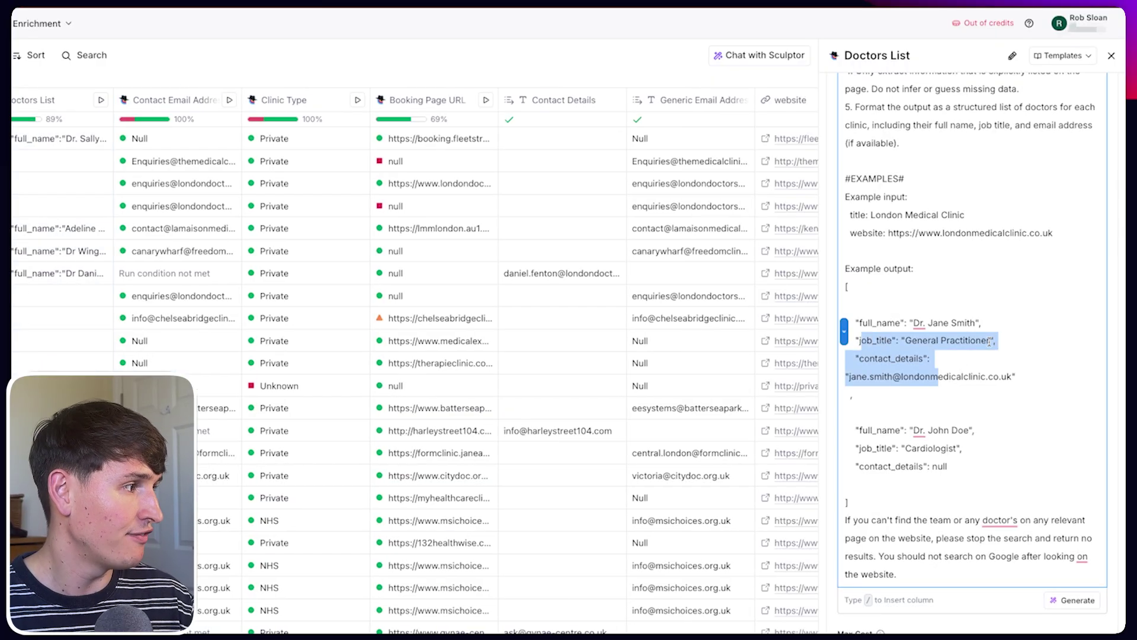
{"action": "left_click", "coordinate": [1022, 377]}
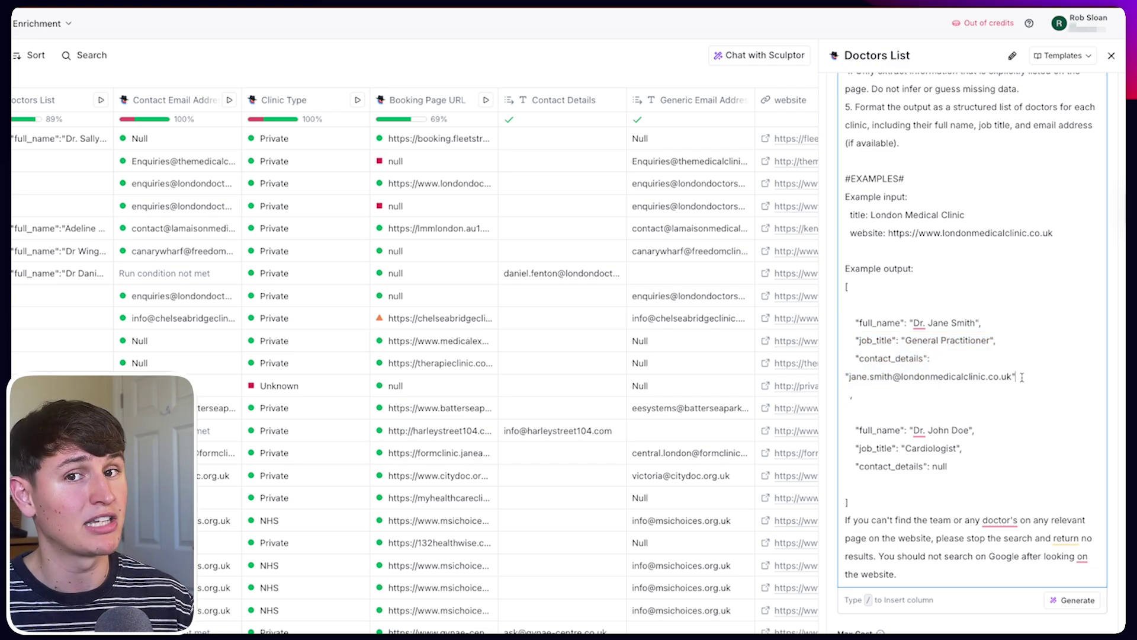
{"action": "triple_click", "coordinate": [930, 379]}
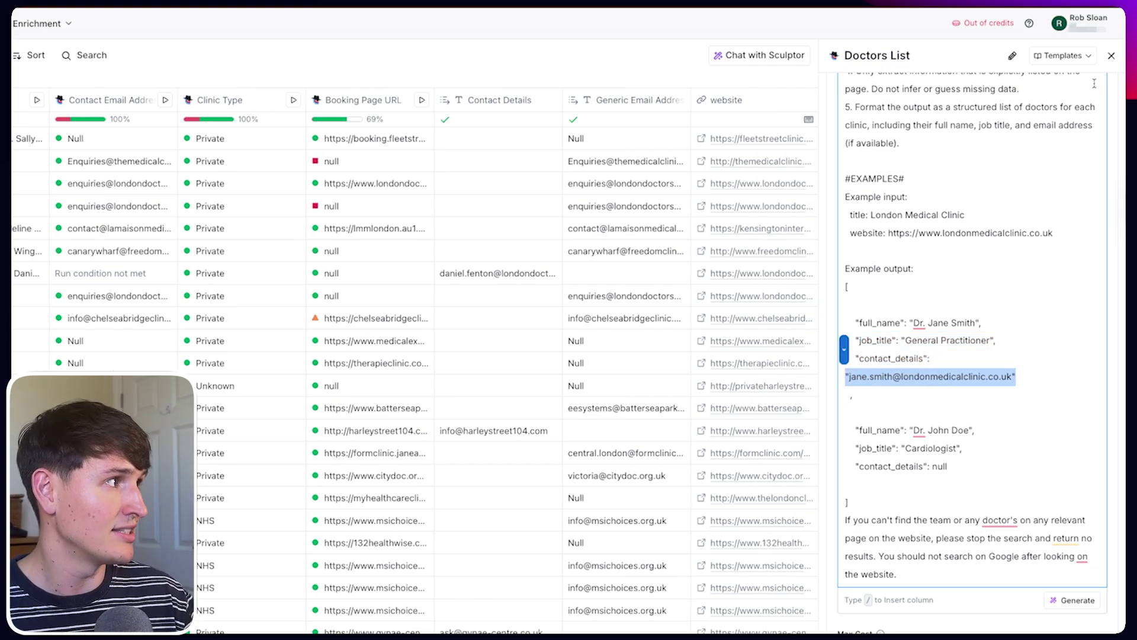
Step: Close the prompt configuration and inspect the individual doctor entries in the first row's Doctors List result
{"action": "left_click", "coordinate": [1111, 55]}
{"action": "left_click", "coordinate": [134, 136]}
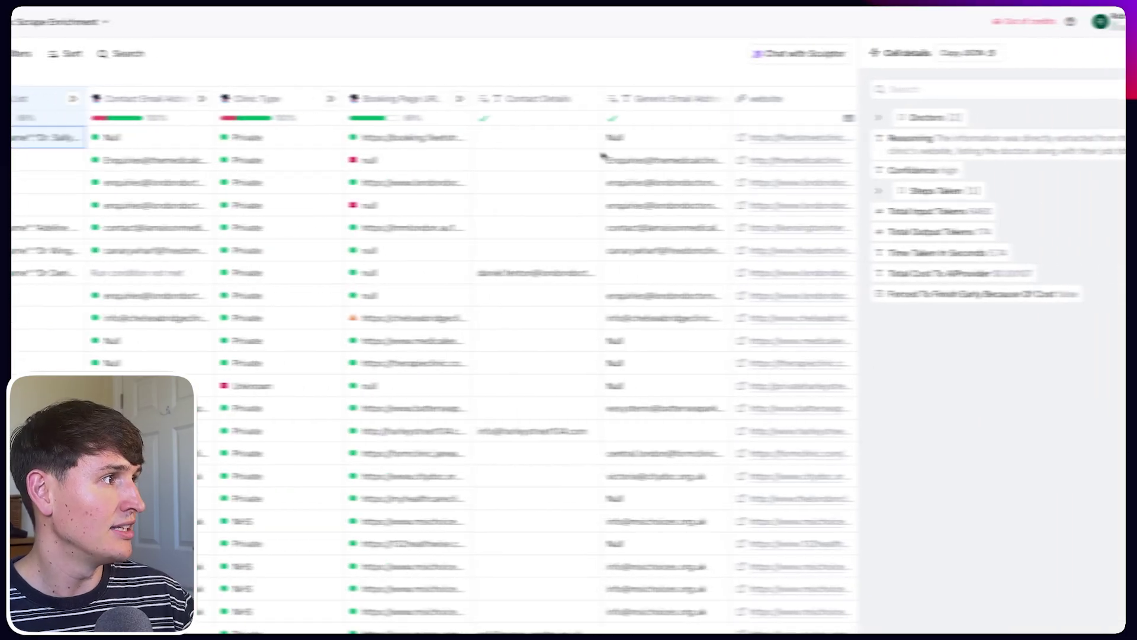
{"action": "left_click", "coordinate": [906, 117]}
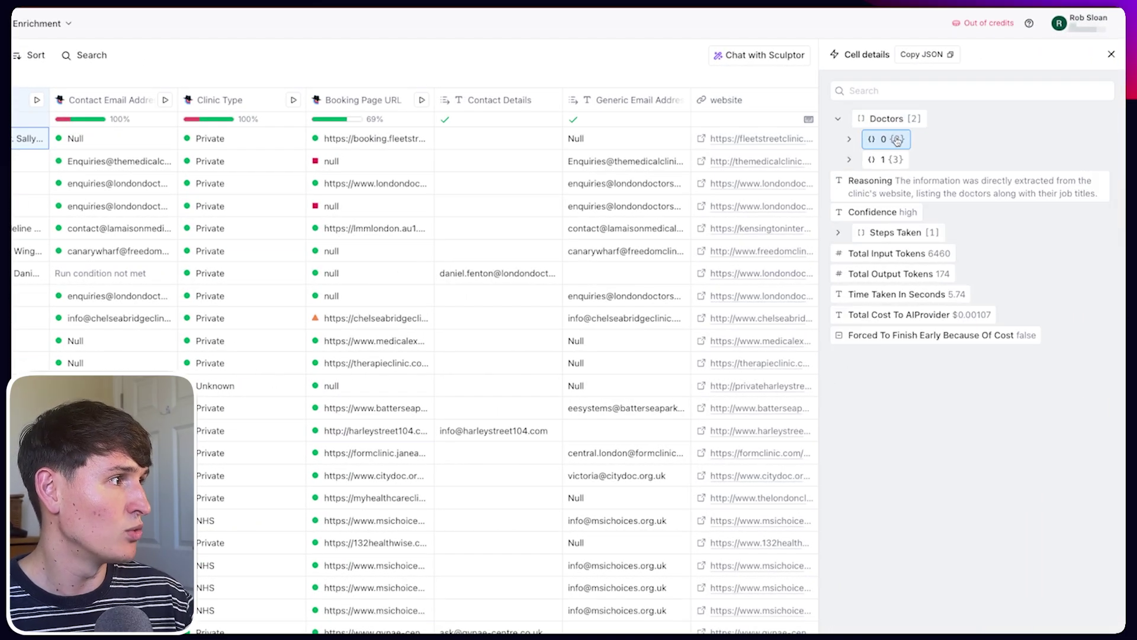
{"action": "left_click", "coordinate": [898, 141]}
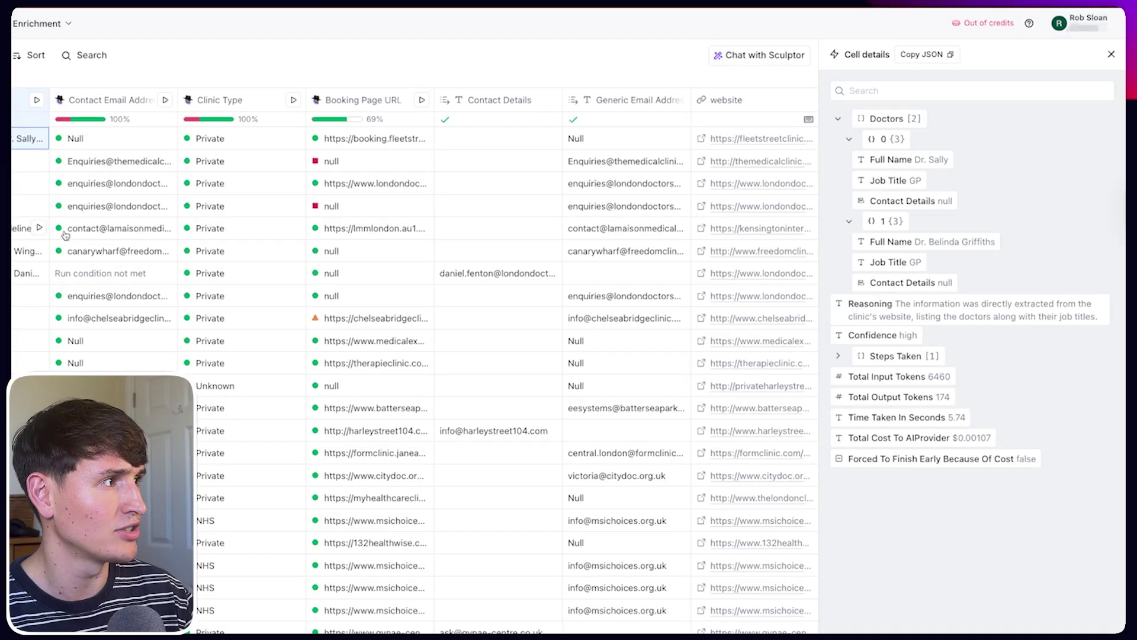
Step: Open the fifth row's Doctors List result and expand its doctors down to the first entry
{"action": "left_click", "coordinate": [27, 229]}
{"action": "left_click", "coordinate": [882, 118]}
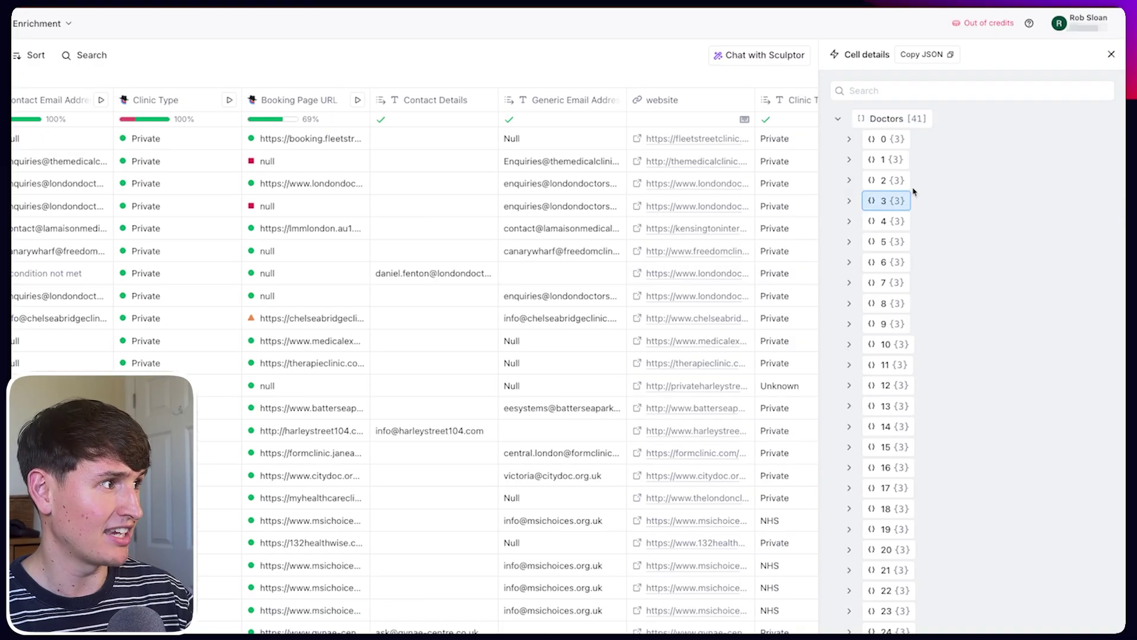
{"action": "left_click", "coordinate": [889, 141]}
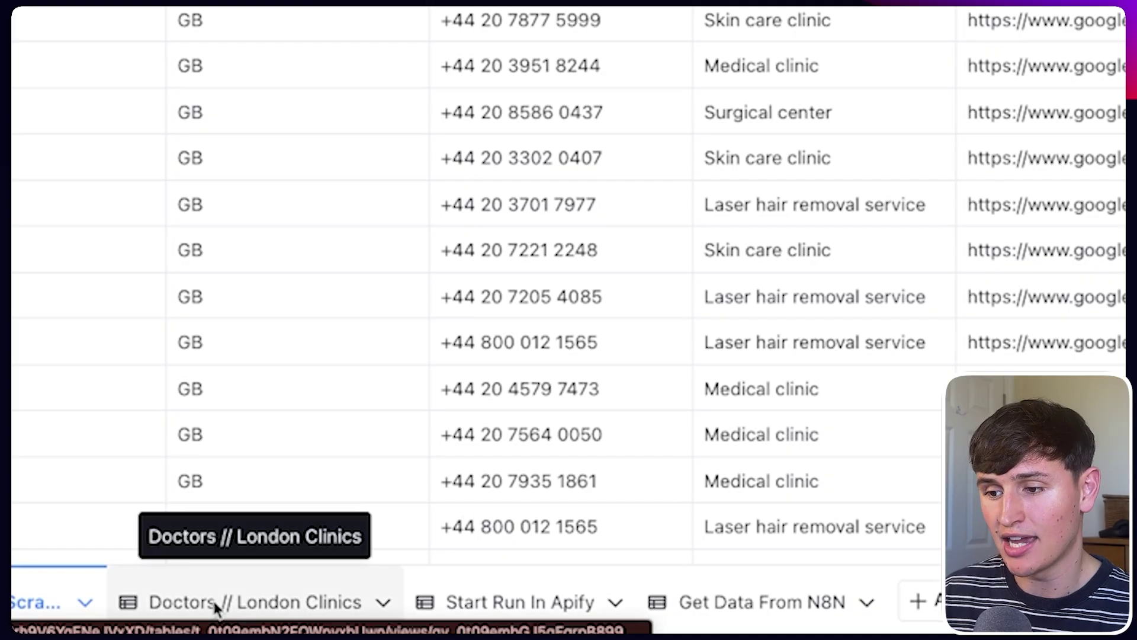
Step: Switch to the Doctors // London Clinics table and look through its rows of doctors, job titles and clinics
{"action": "left_click", "coordinate": [217, 603]}
{"action": "scroll", "coordinate": [571, 457], "scroll_direction": "down", "scroll_amount": 15}
{"action": "scroll", "coordinate": [467, 404], "scroll_direction": "down", "scroll_amount": 3}
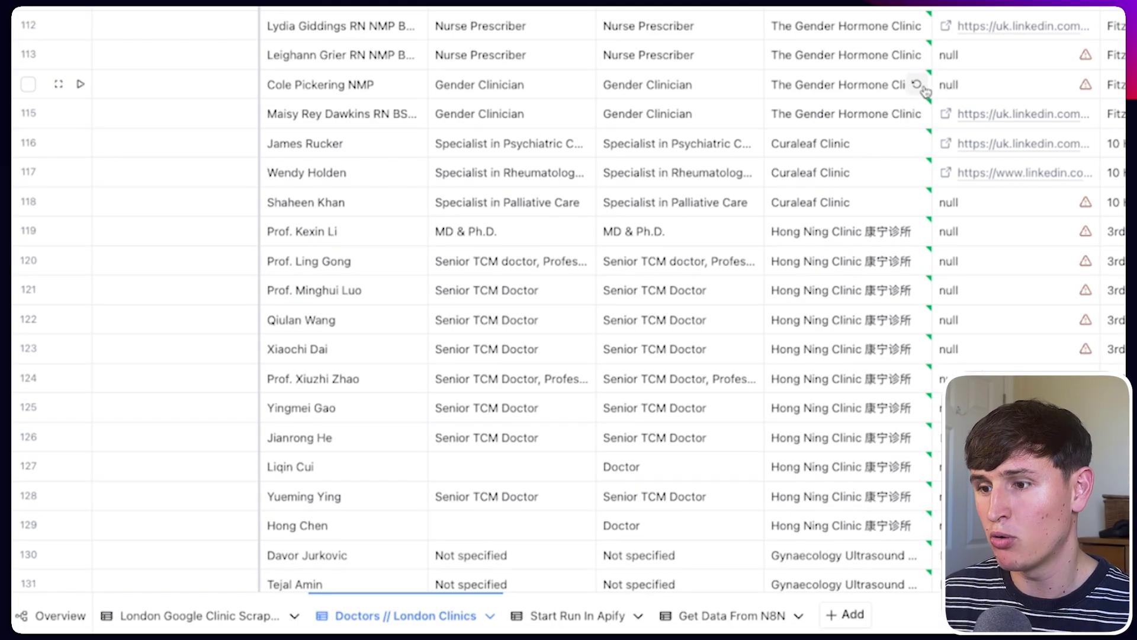
Step: In London Google Clinic Scrape Enrichment, edit the Write to Other Table column, clearing its source list and reselecting doctors from Doctors List
{"action": "left_click", "coordinate": [199, 615]}
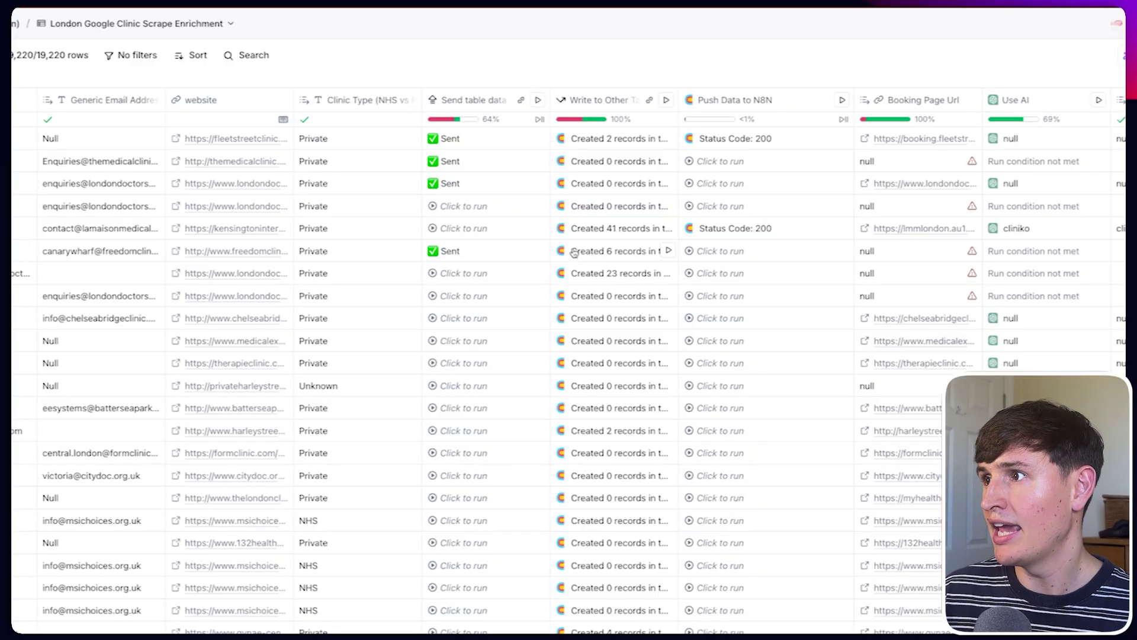
{"action": "left_click", "coordinate": [619, 105]}
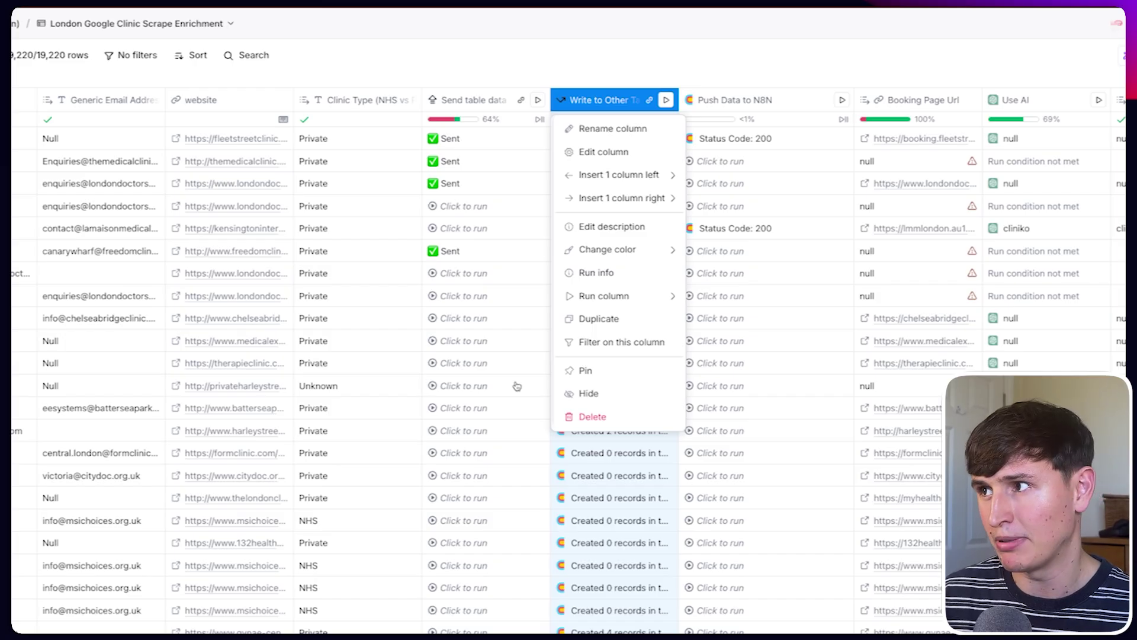
{"action": "left_click", "coordinate": [604, 152]}
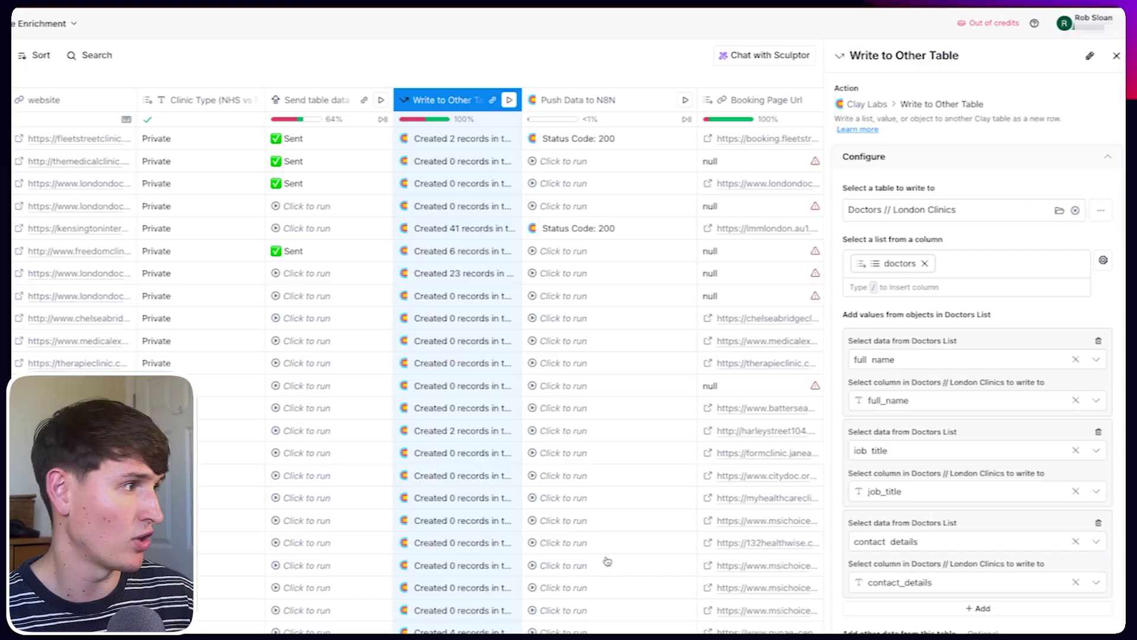
{"action": "left_click", "coordinate": [925, 264]}
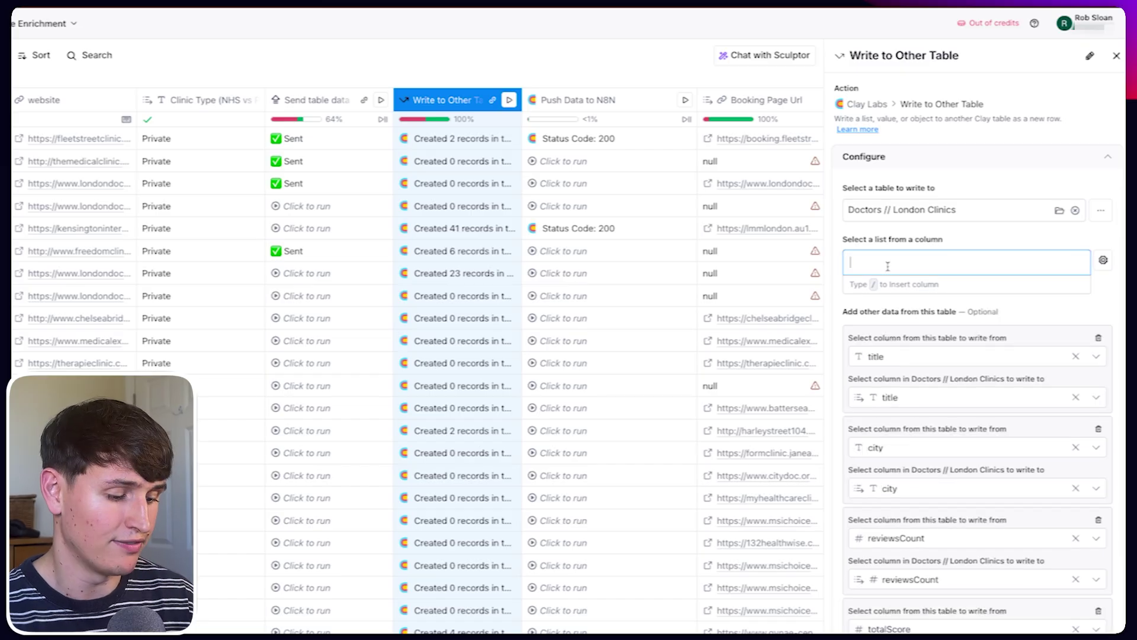
{"action": "type", "text": "/d"}
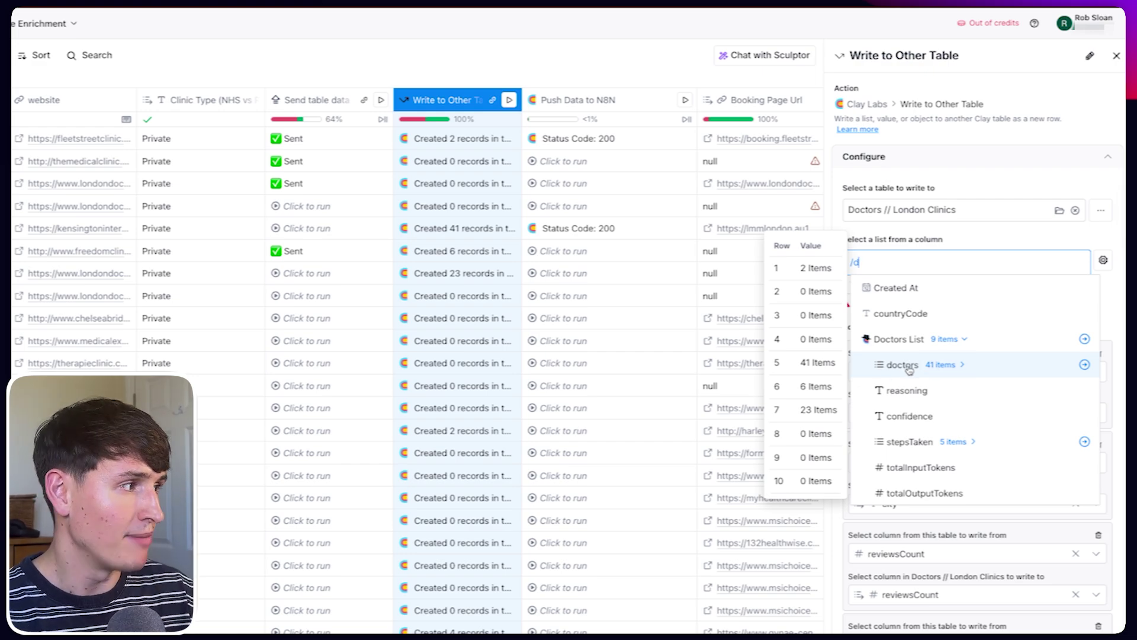
{"action": "left_click", "coordinate": [1085, 367]}
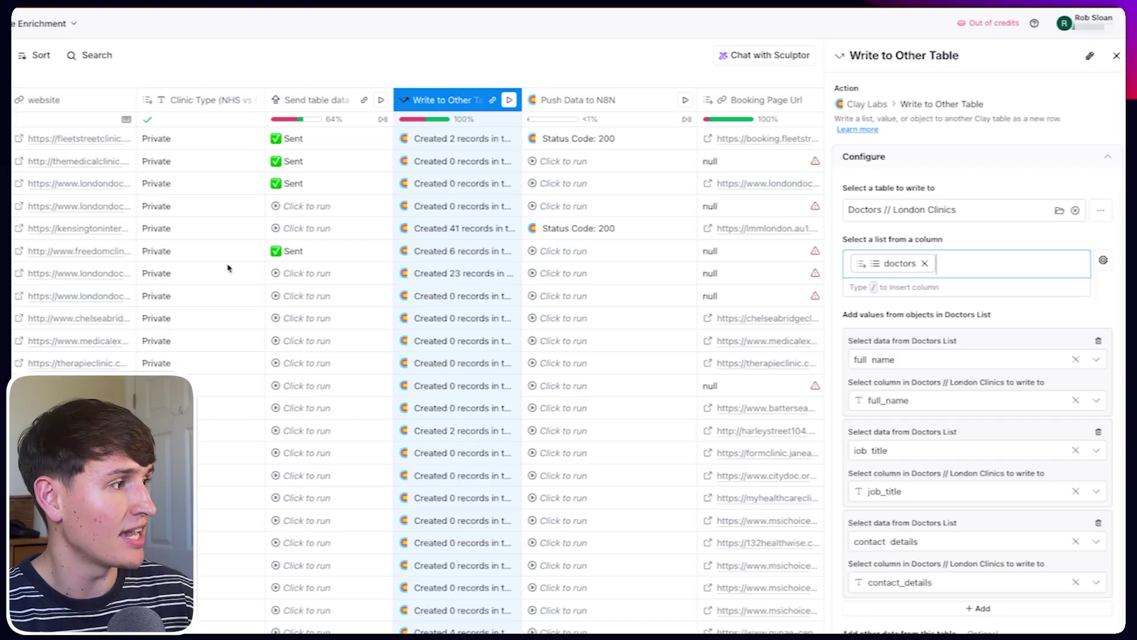
Step: Choose full_name as the Doctors List data for the first value mapping
{"action": "scroll", "coordinate": [909, 332], "scroll_direction": "down", "scroll_amount": 1}
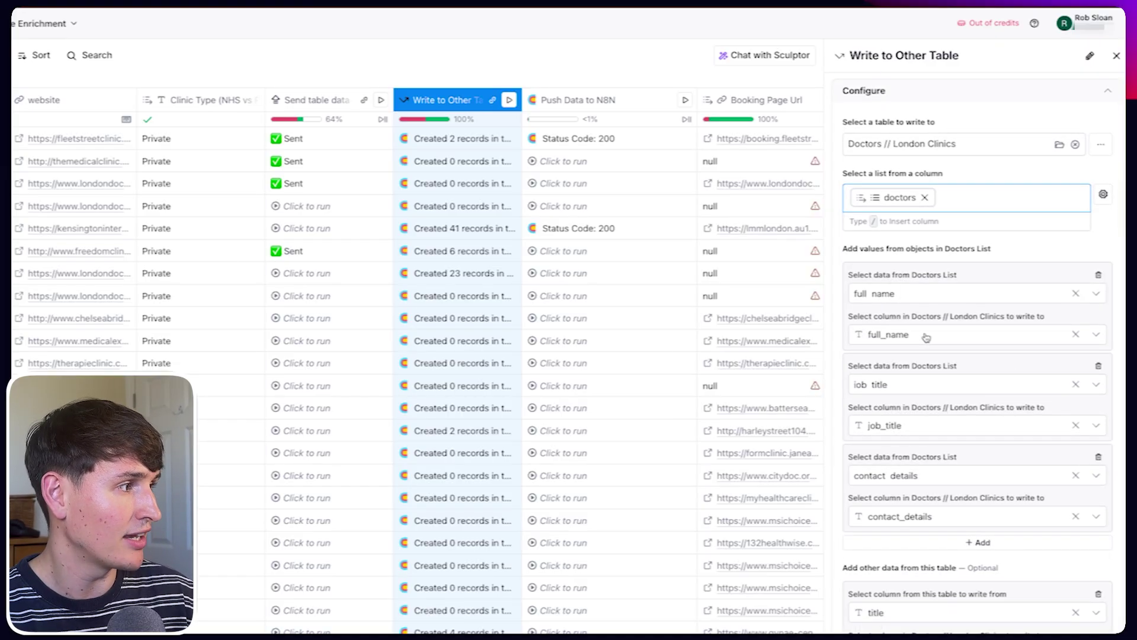
{"action": "left_click", "coordinate": [900, 292]}
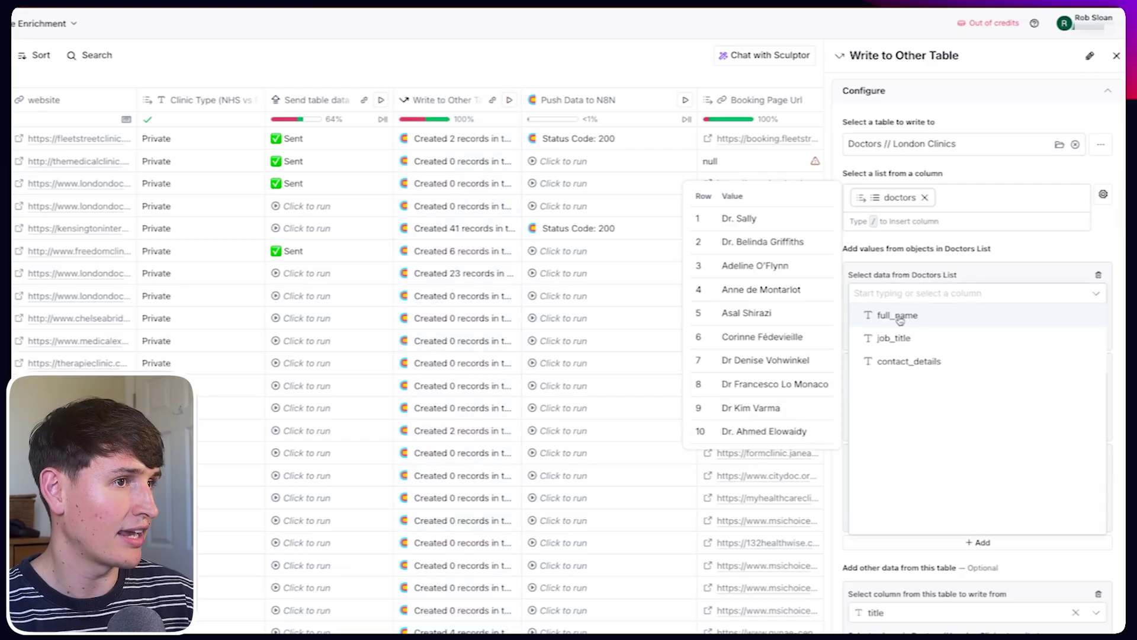
{"action": "left_click", "coordinate": [897, 320]}
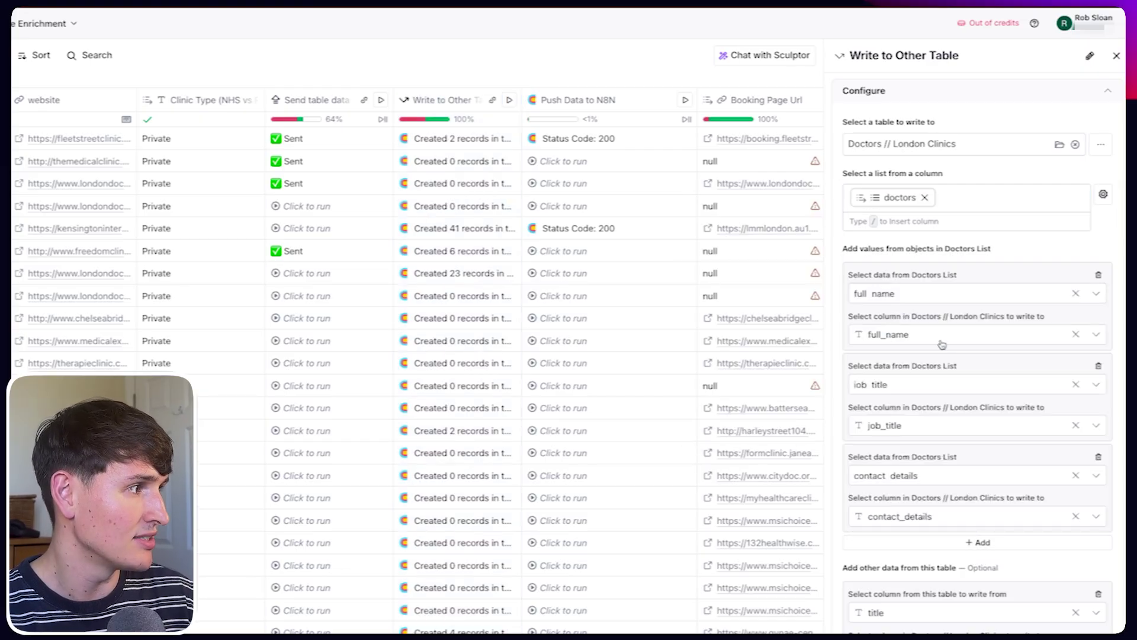
Step: Check the destination columns offered for full_name without changing the selection, and review the remaining column mappings
{"action": "left_click", "coordinate": [942, 343]}
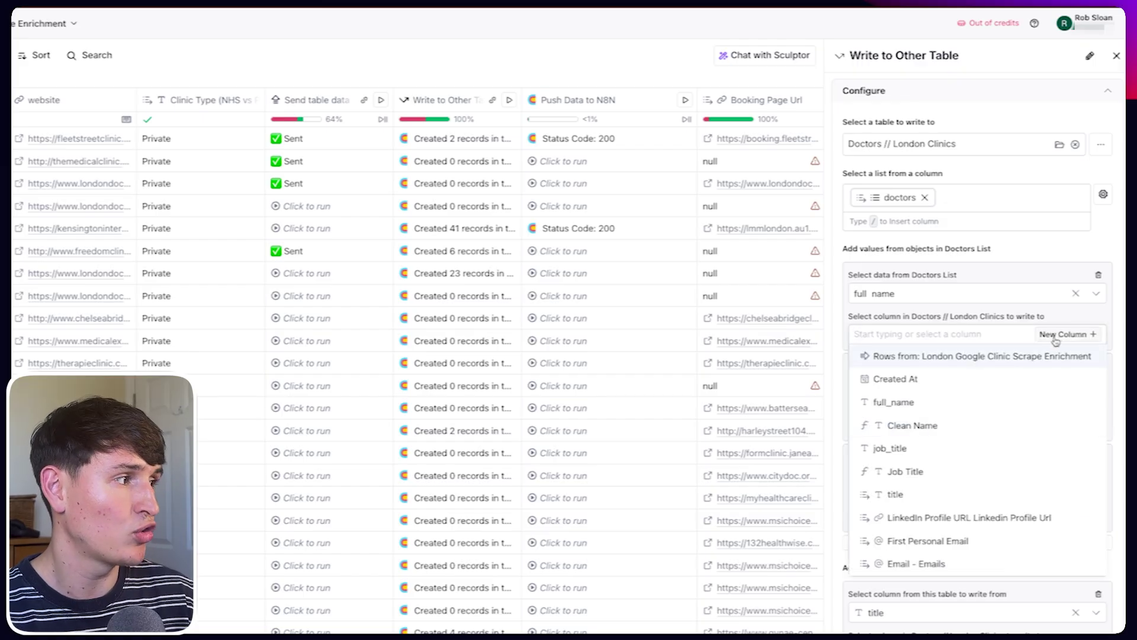
{"action": "left_click", "coordinate": [1026, 311]}
{"action": "mouse_move", "coordinate": [893, 301]}
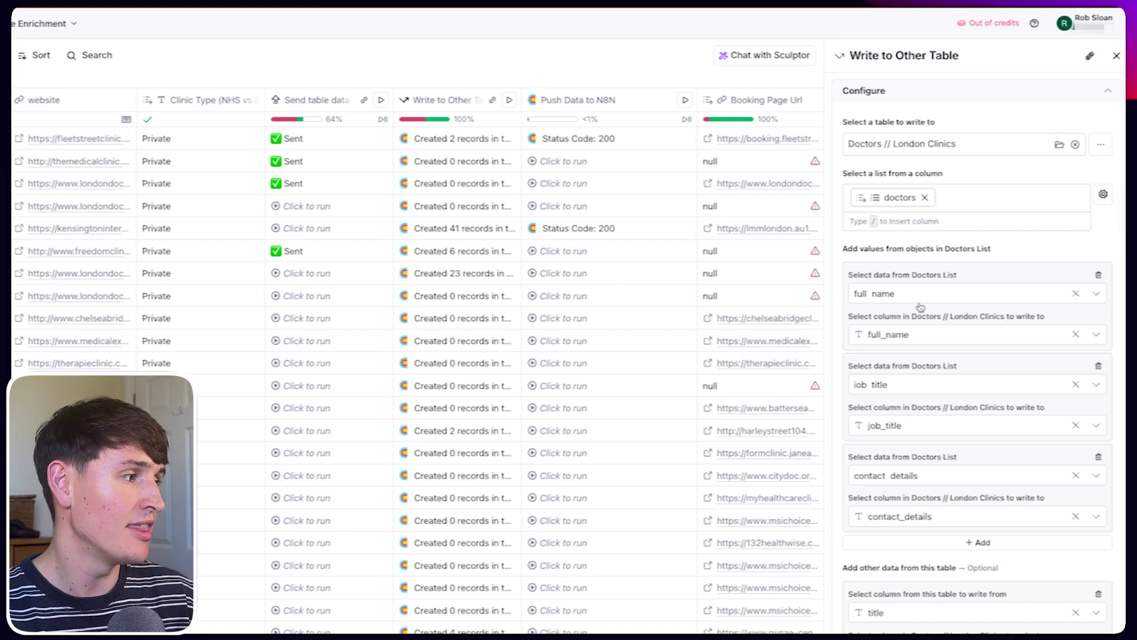
{"action": "scroll", "coordinate": [906, 446], "scroll_direction": "down", "scroll_amount": 5}
{"action": "scroll", "coordinate": [906, 445], "scroll_direction": "up", "scroll_amount": 5}
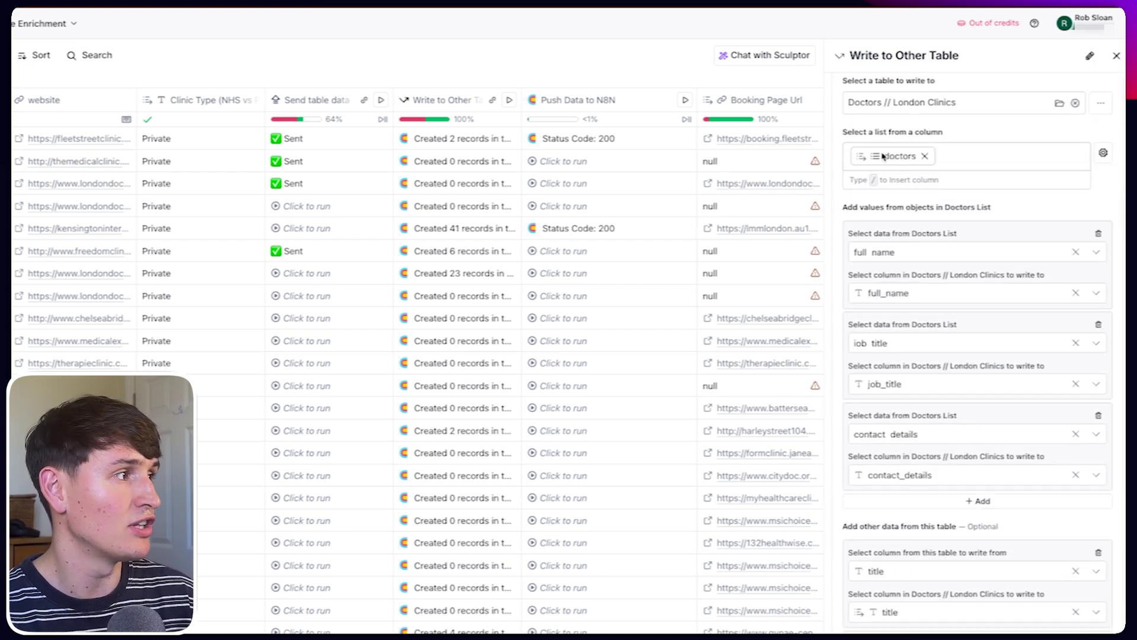
Step: Review the Write to Other Table mappings, covering the Doctors List values and the other data written from this table
{"action": "scroll", "coordinate": [893, 615], "scroll_direction": "down", "scroll_amount": 4}
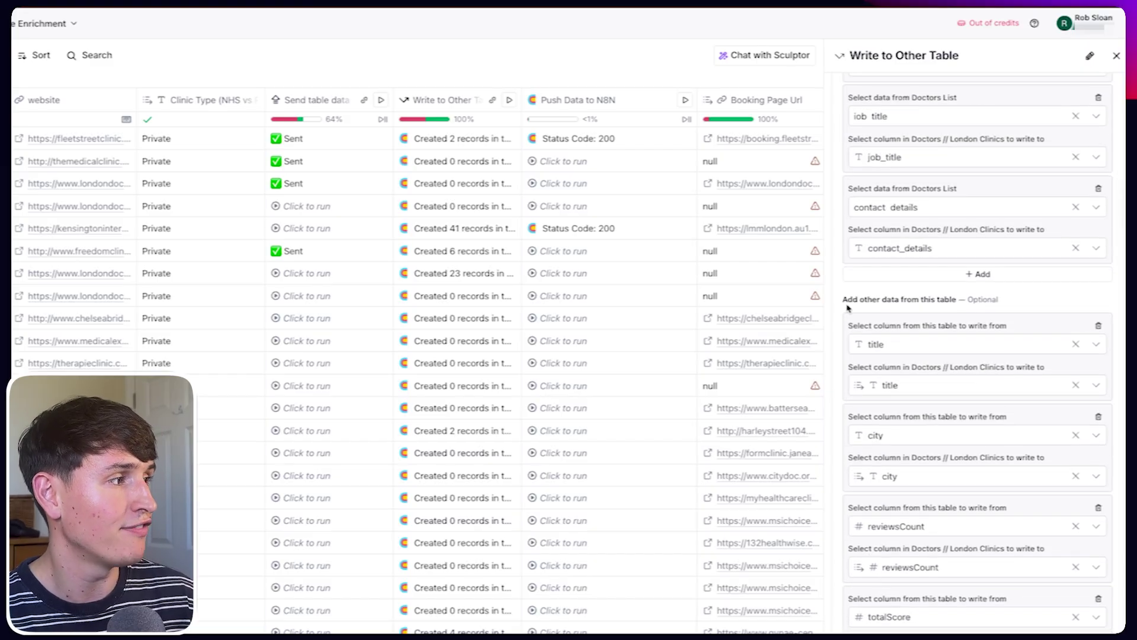
{"action": "left_click_drag", "start_coordinate": [843, 296], "coordinate": [1013, 302]}
{"action": "scroll", "coordinate": [924, 288], "scroll_direction": "up", "scroll_amount": 5}
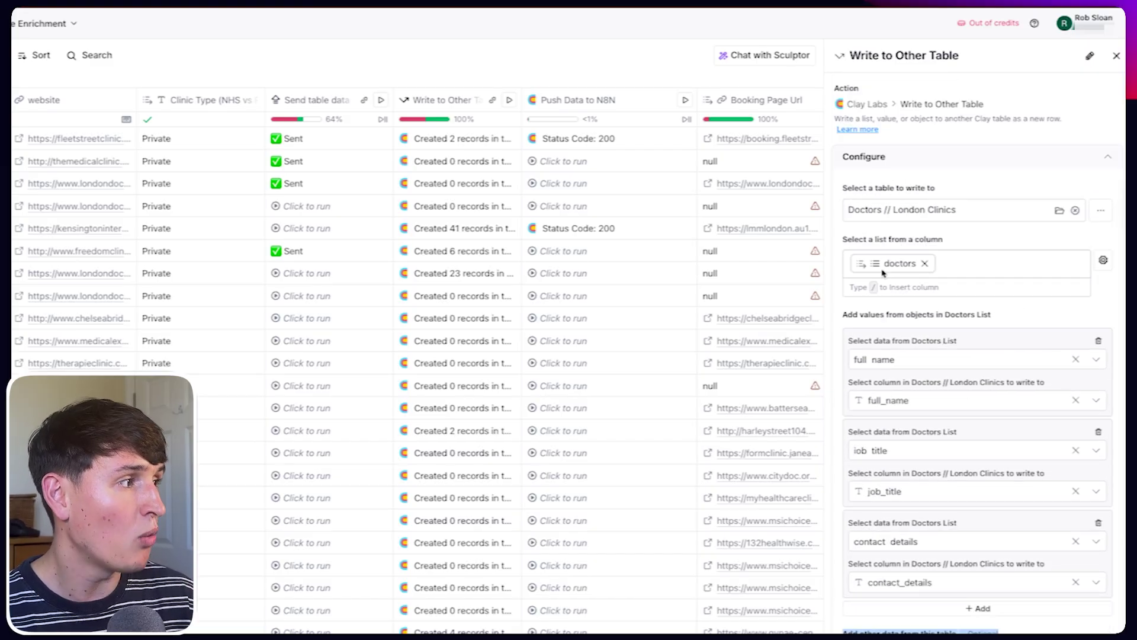
{"action": "mouse_move", "coordinate": [888, 273]}
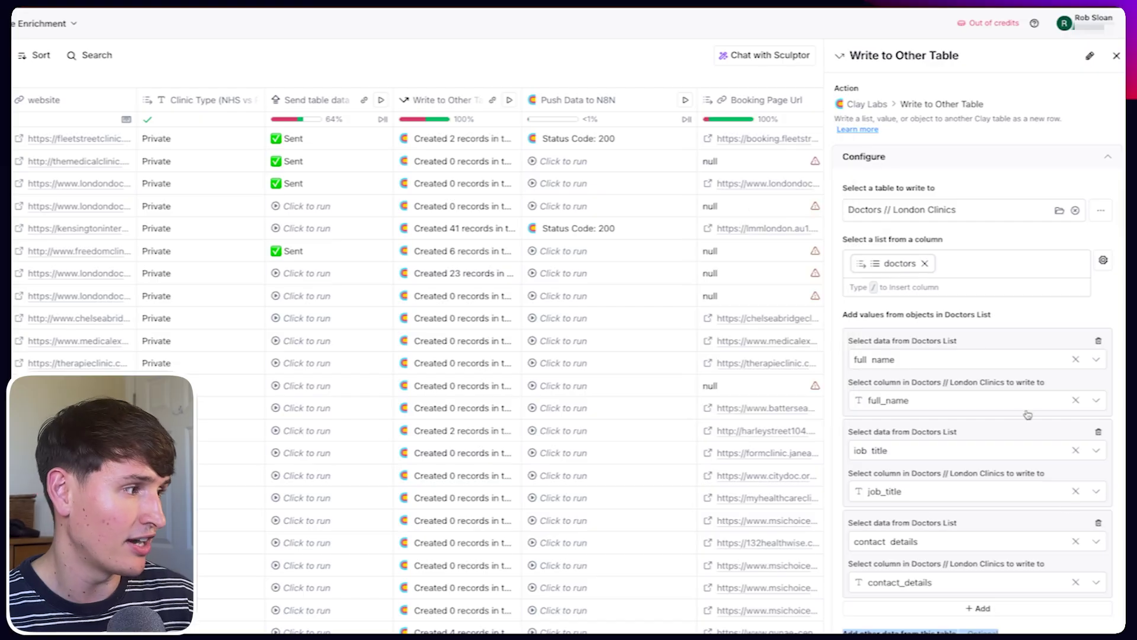
{"action": "left_click_drag", "start_coordinate": [1118, 596], "coordinate": [859, 343]}
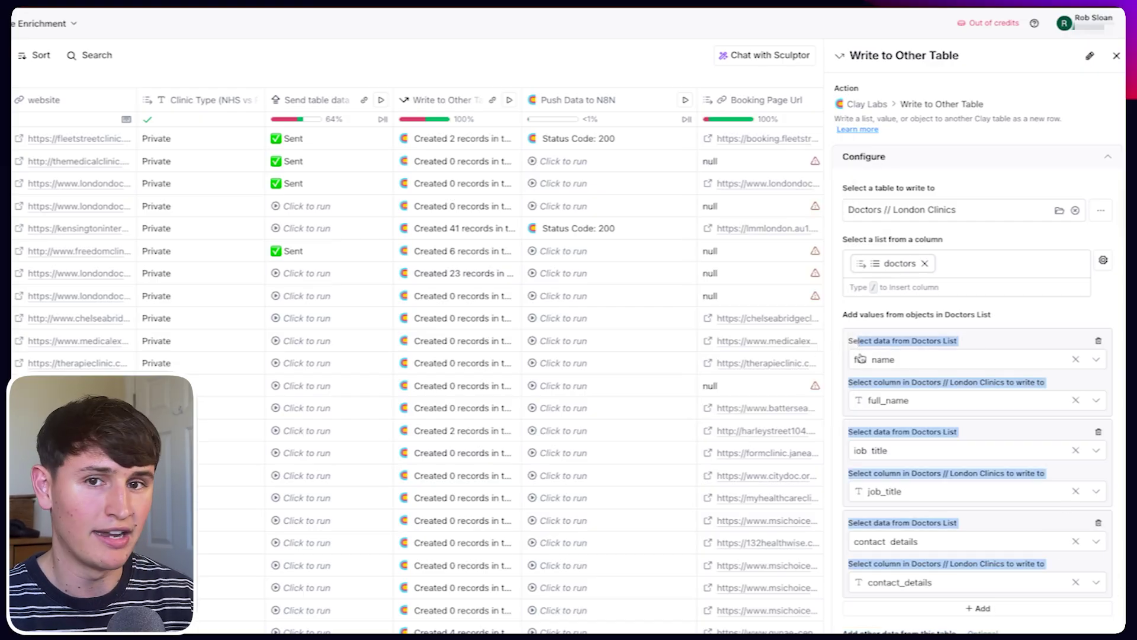
{"action": "mouse_move", "coordinate": [860, 358]}
{"action": "scroll", "coordinate": [883, 391], "scroll_direction": "down", "scroll_amount": 5}
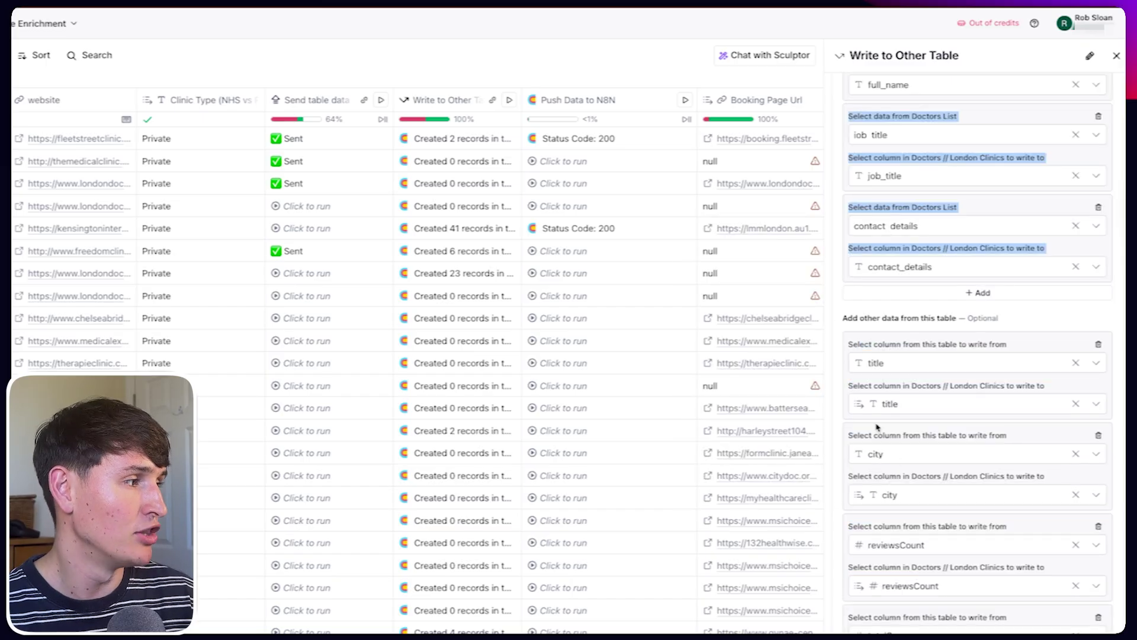
{"action": "scroll", "coordinate": [898, 503], "scroll_direction": "down", "scroll_amount": 9}
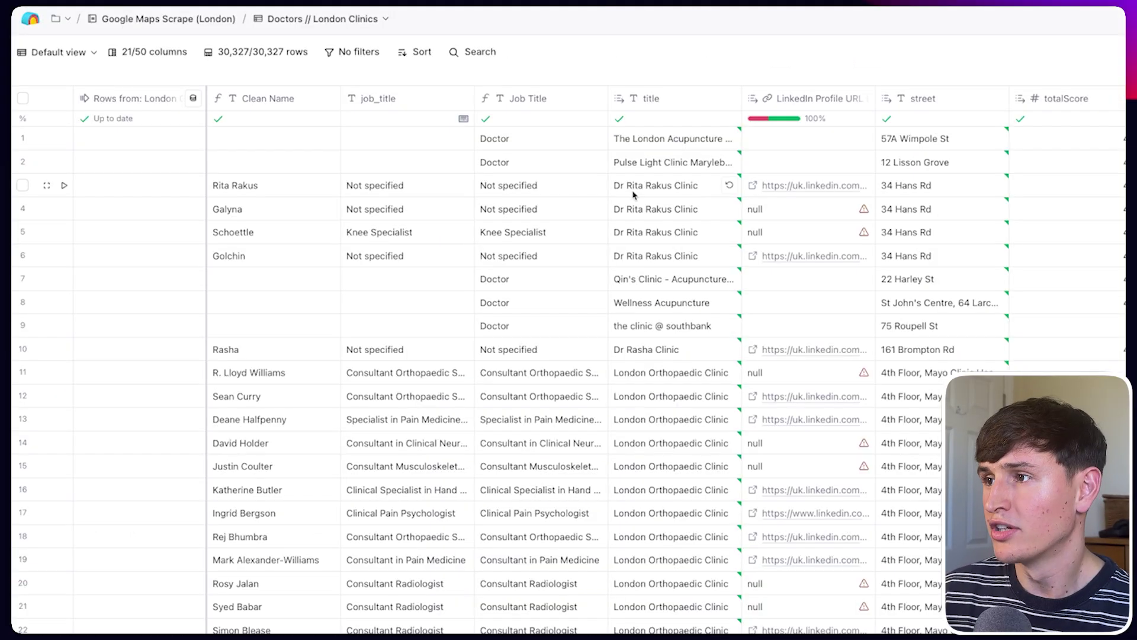
Step: In the Doctors // London Clinics table, open the Extracted Name column's configuration and read its name-extraction prompt
{"action": "left_click_drag", "start_coordinate": [634, 185], "coordinate": [232, 257]}
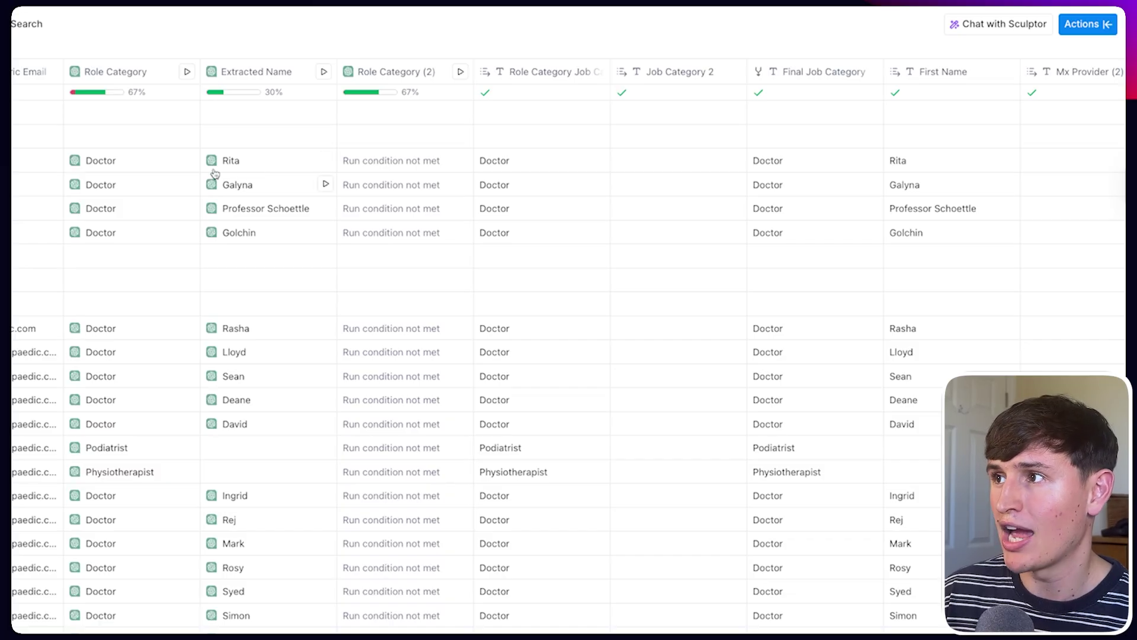
{"action": "left_click", "coordinate": [256, 72]}
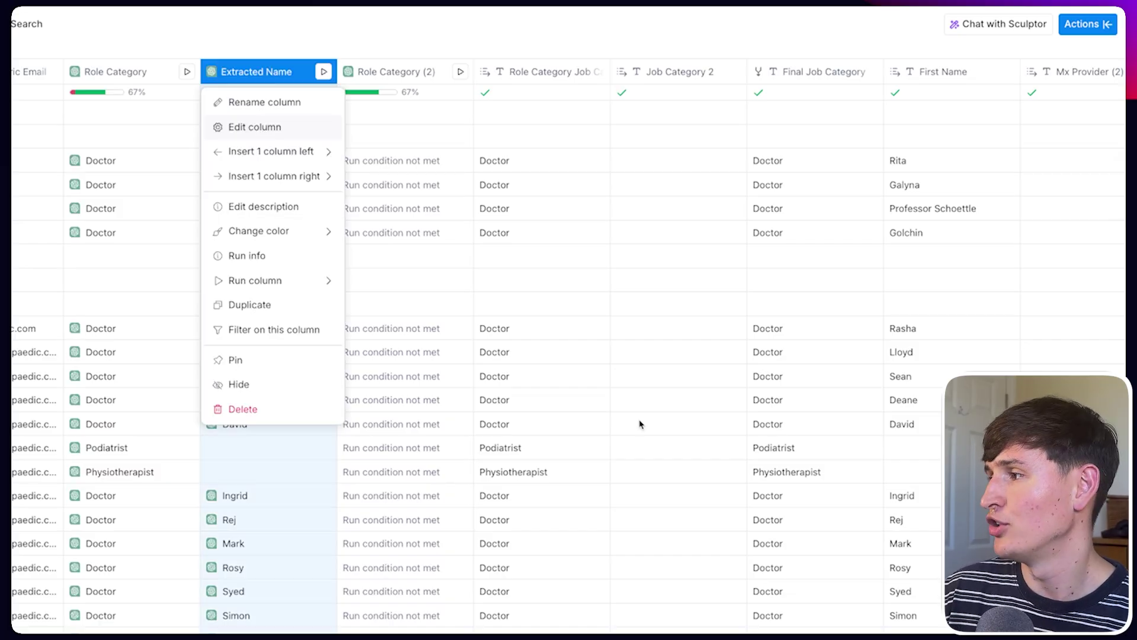
{"action": "left_click", "coordinate": [237, 124]}
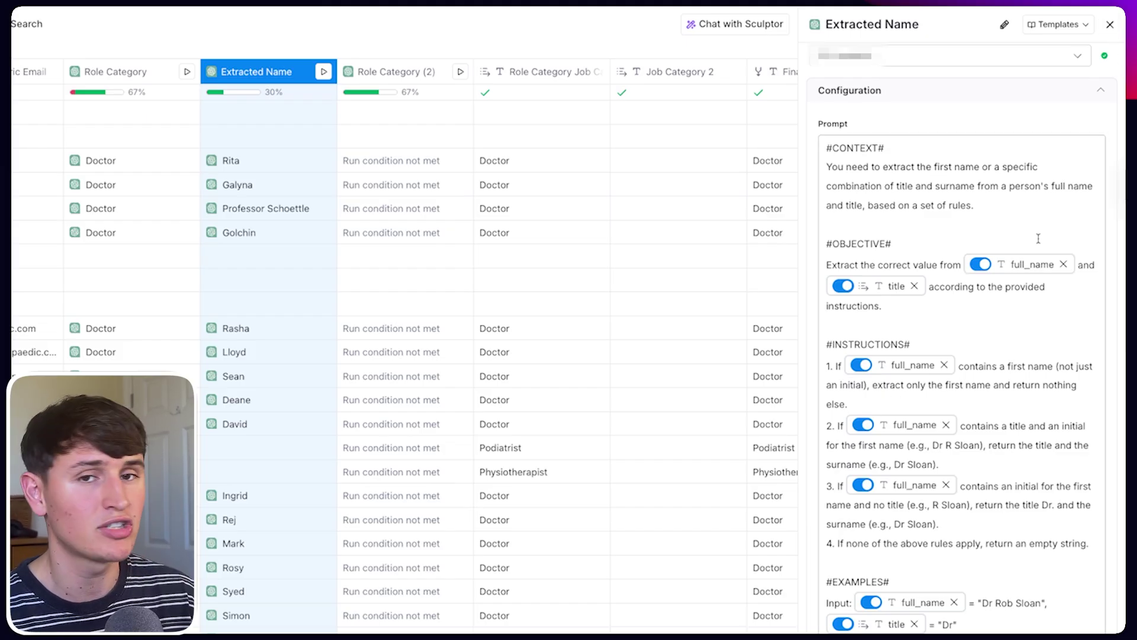
{"action": "mouse_move", "coordinate": [870, 373]}
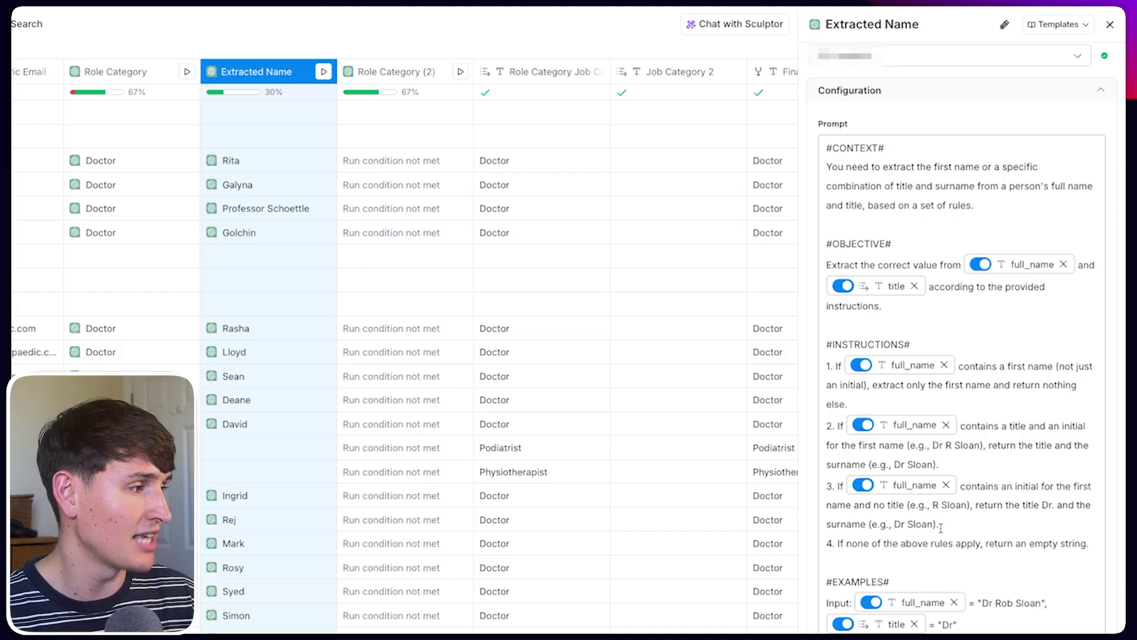
{"action": "left_click_drag", "start_coordinate": [936, 524], "coordinate": [895, 524]}
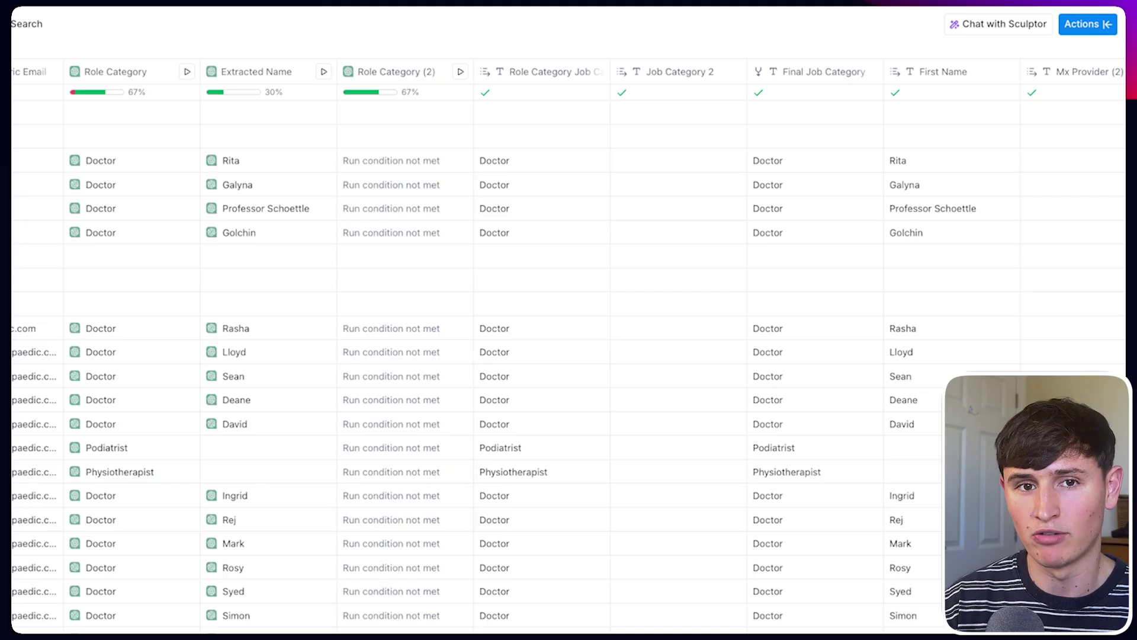
Step: Open the first Role Category column's configuration and read through its prompt
{"action": "left_click", "coordinate": [117, 79]}
{"action": "mouse_move", "coordinate": [164, 143]}
{"action": "left_click", "coordinate": [119, 127]}
{"action": "scroll", "coordinate": [973, 484], "scroll_direction": "down", "scroll_amount": 2}
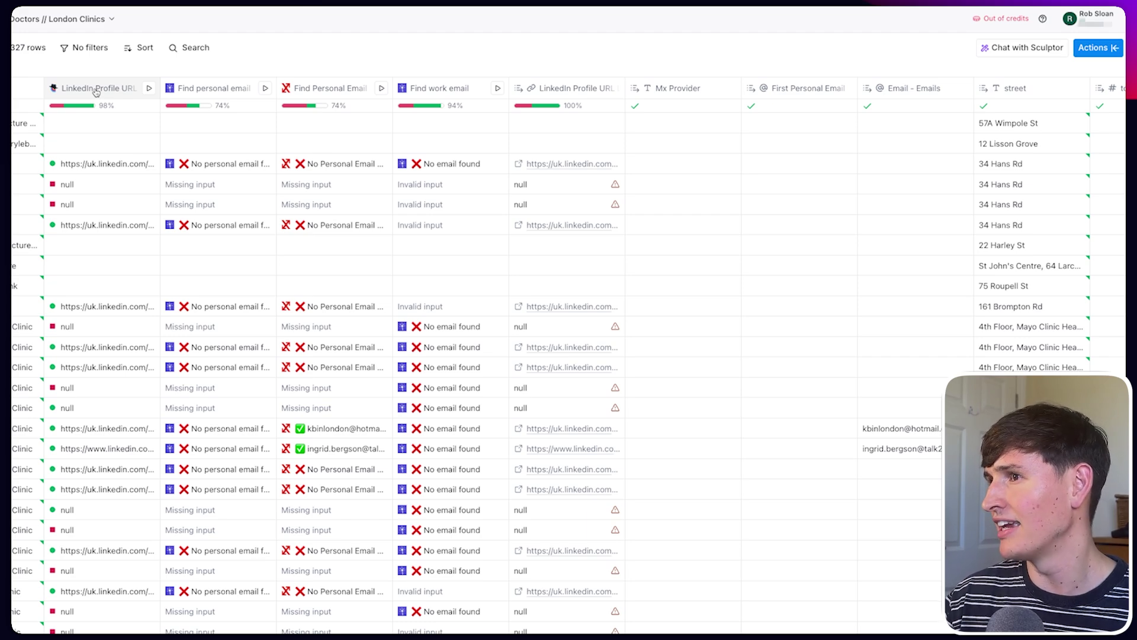
Step: Open the configuration of the LinkedIn Profile URL research column to examine its prompt
{"action": "left_click", "coordinate": [96, 90]}
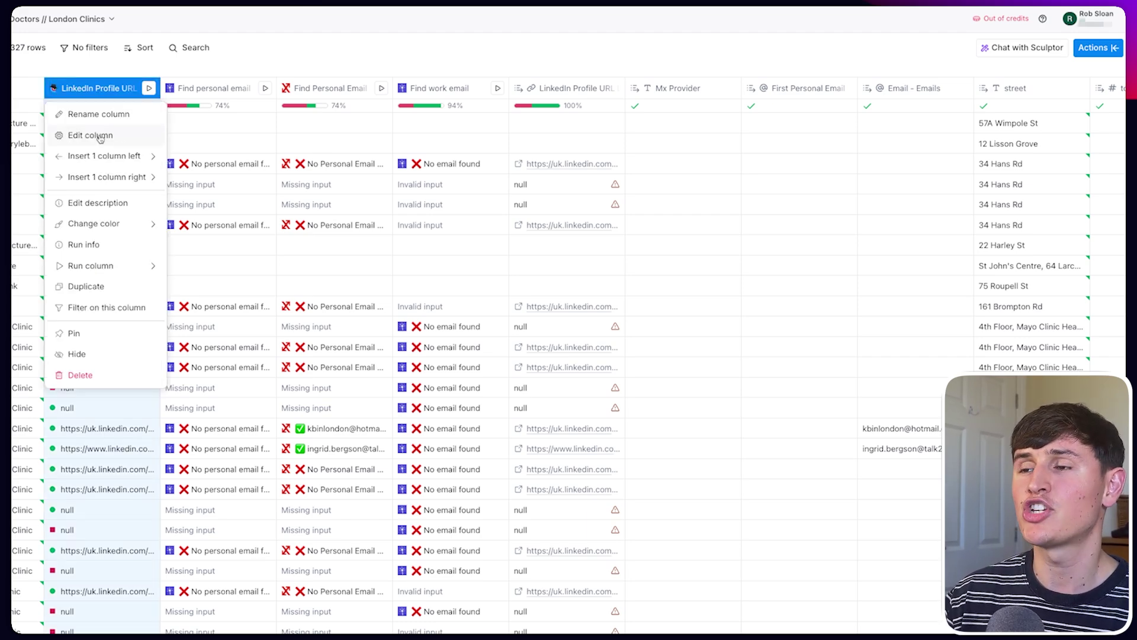
{"action": "left_click", "coordinate": [123, 143]}
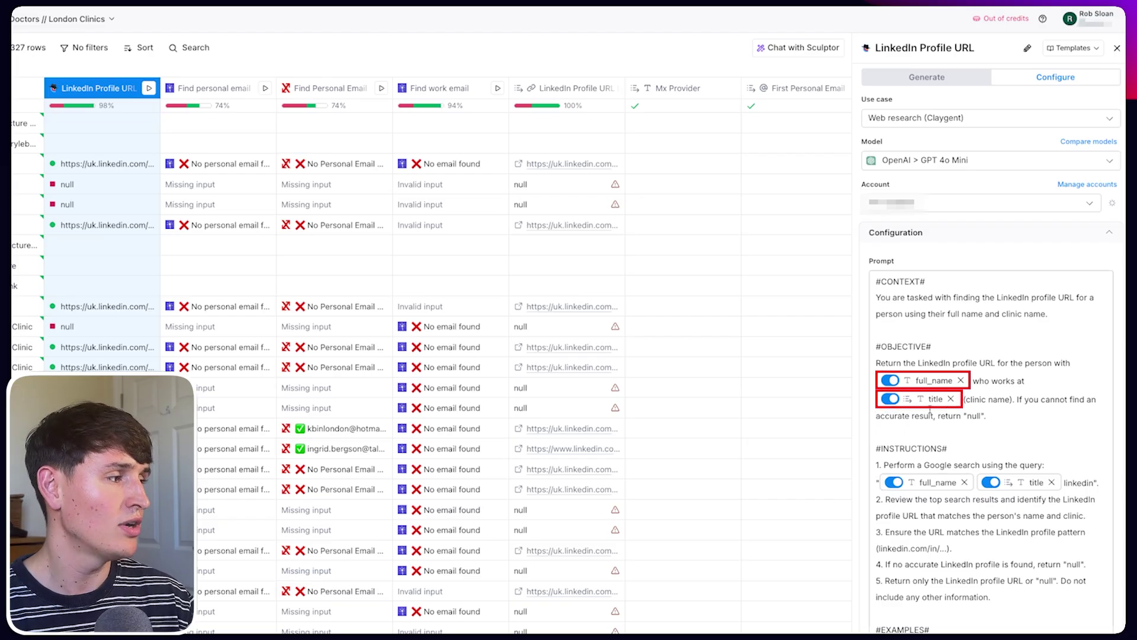